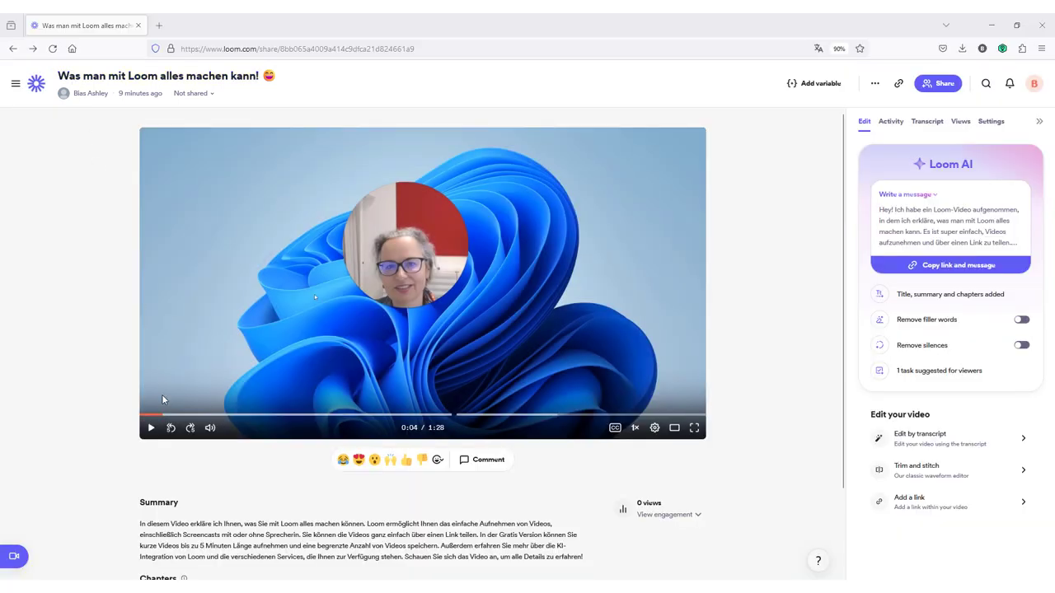
Examine the video's AI-written summary and the full suggested share message, and close the message again
scroll(213, 517, "down", 1)
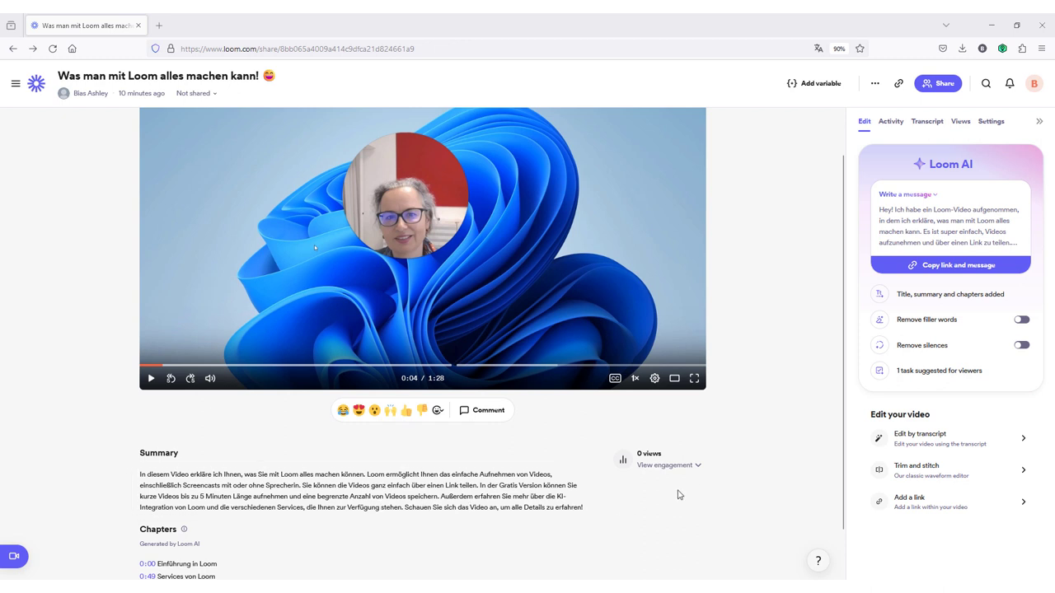
left_click(583, 505)
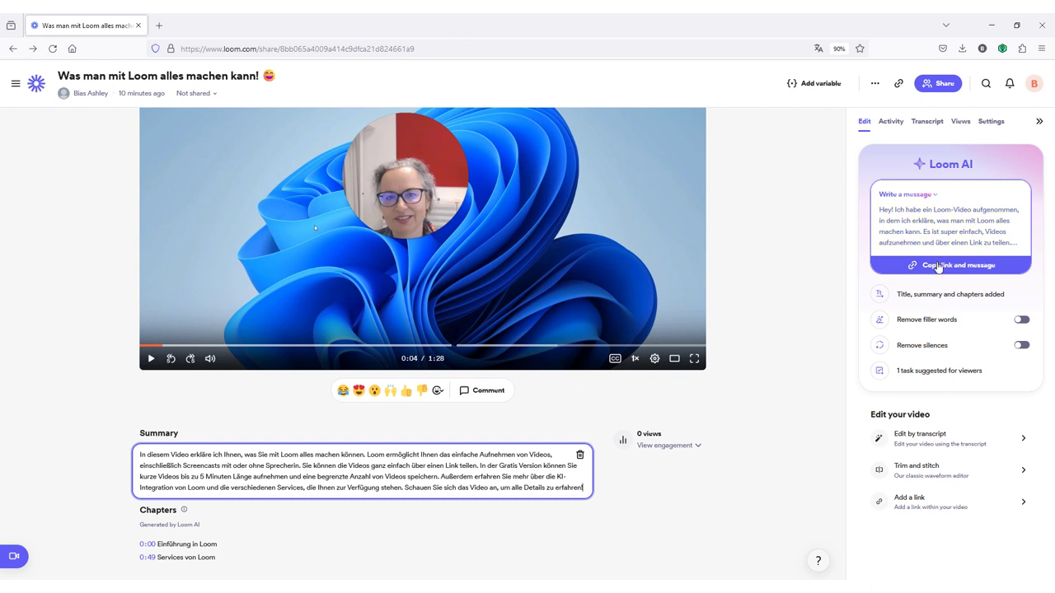
left_click(914, 234)
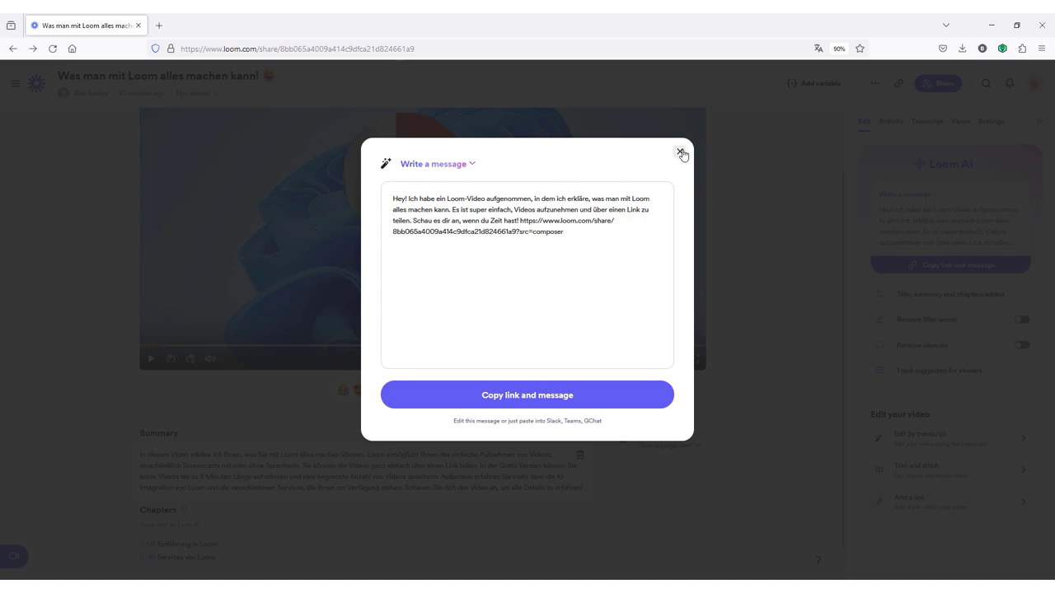
left_click(681, 153)
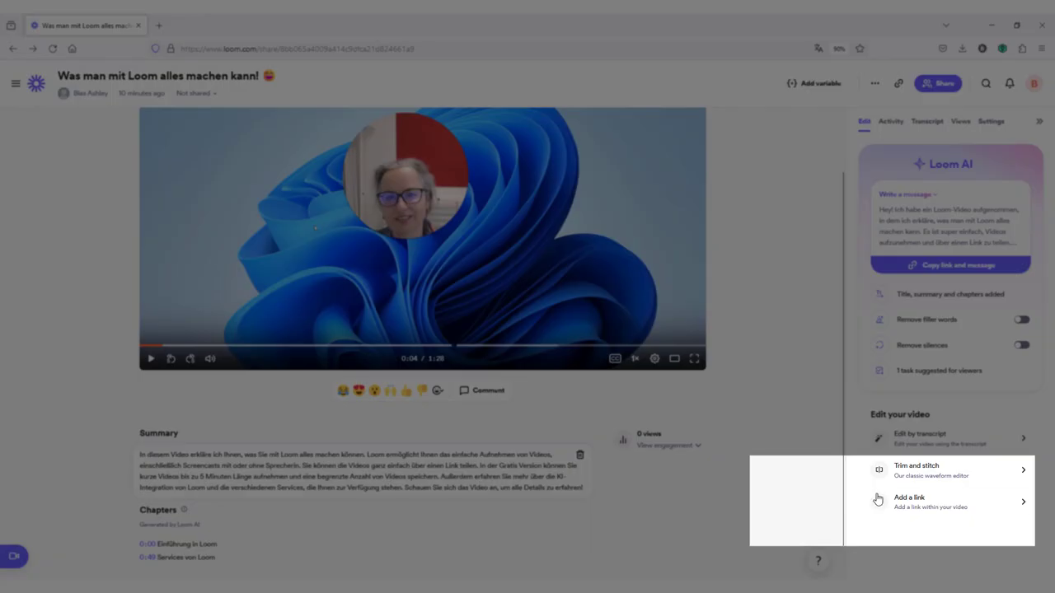
Examine the video editing options, view the transcript-based editor, and return to the video page
mouse_move(898, 505)
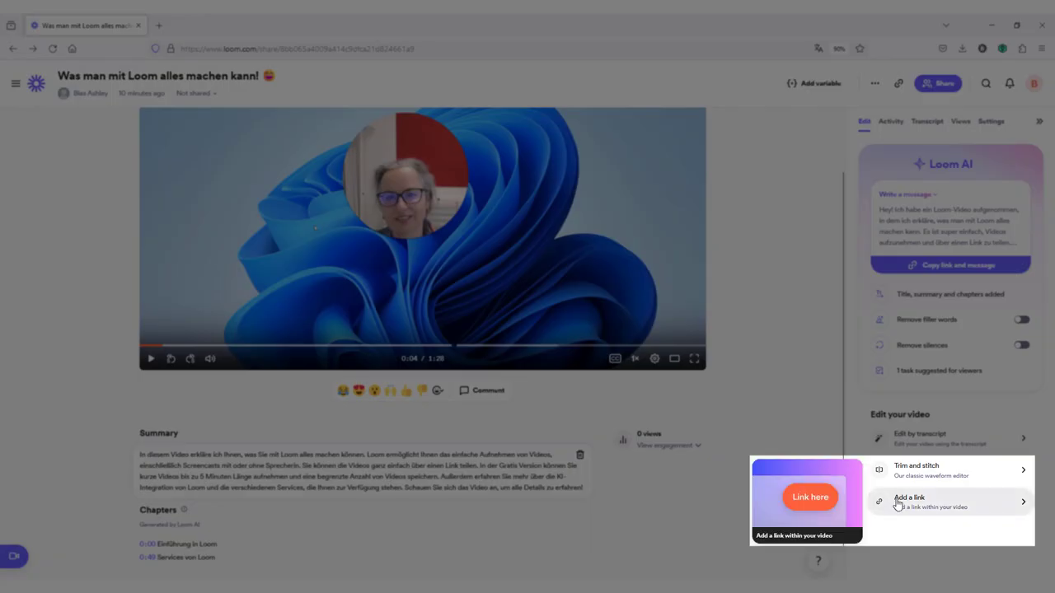
mouse_move(897, 479)
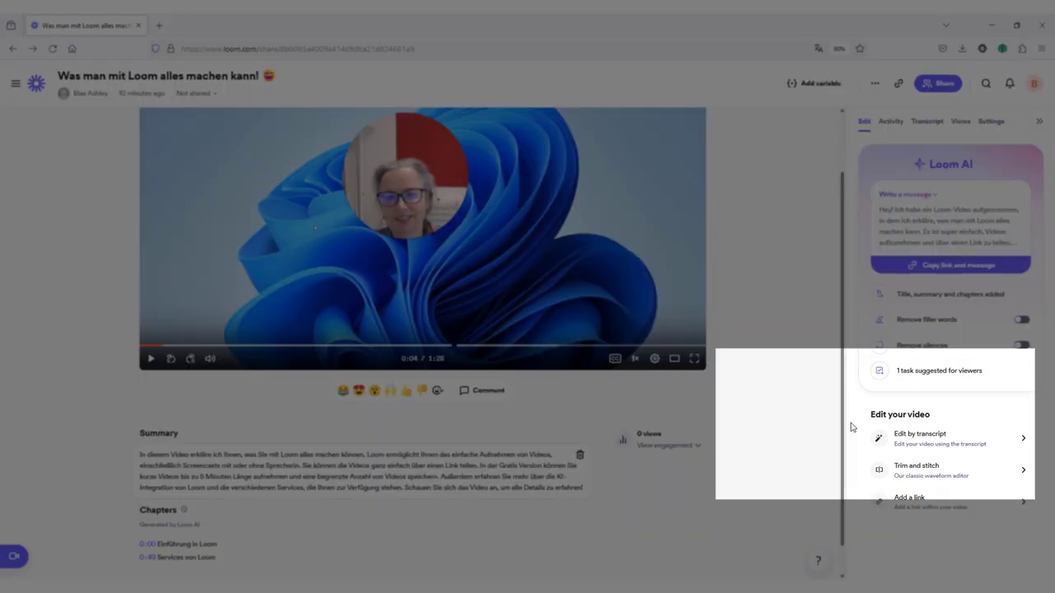
left_click(898, 443)
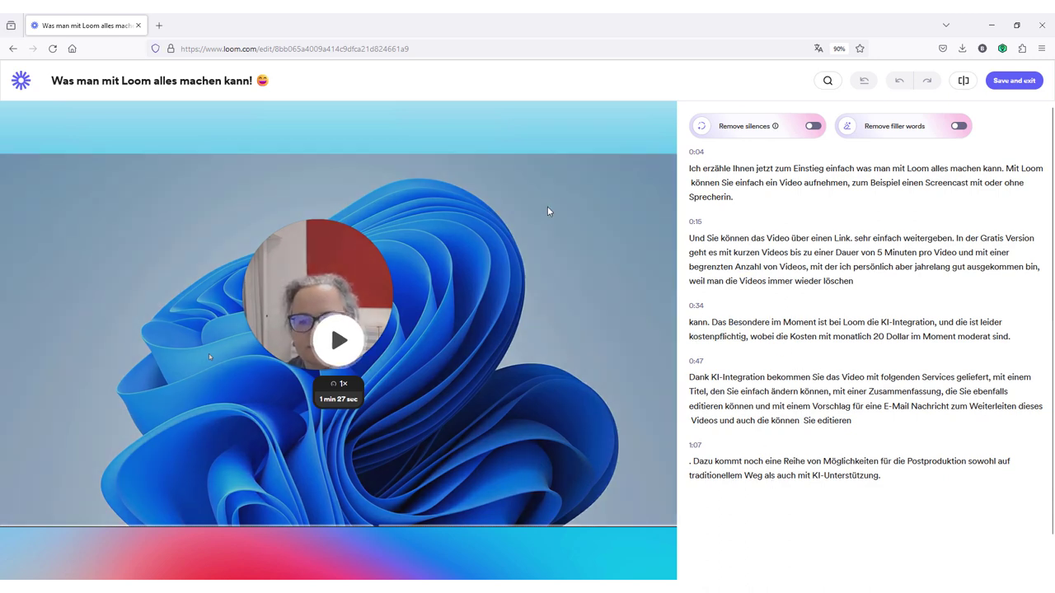
left_click(12, 50)
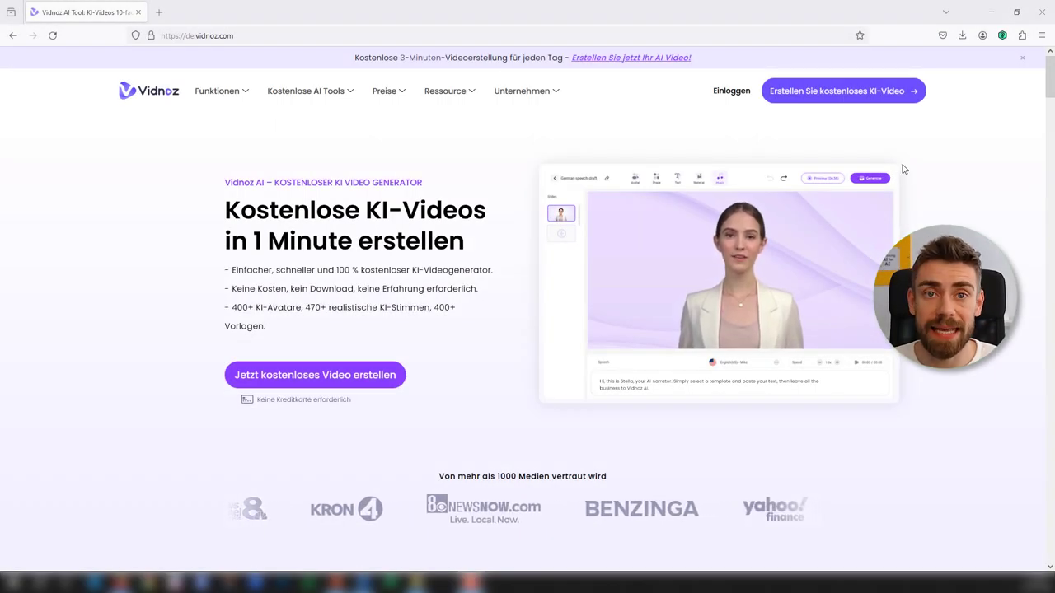
Log in to Vidnoz with the stored account e-mail and password, and decline saving the password in the browser
left_click(731, 91)
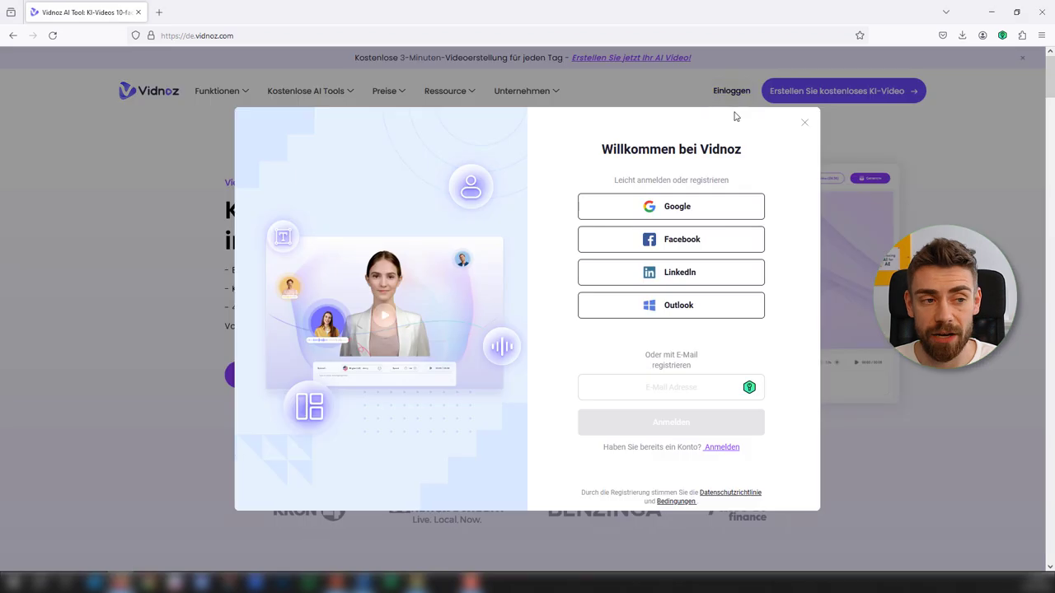
left_click(749, 388)
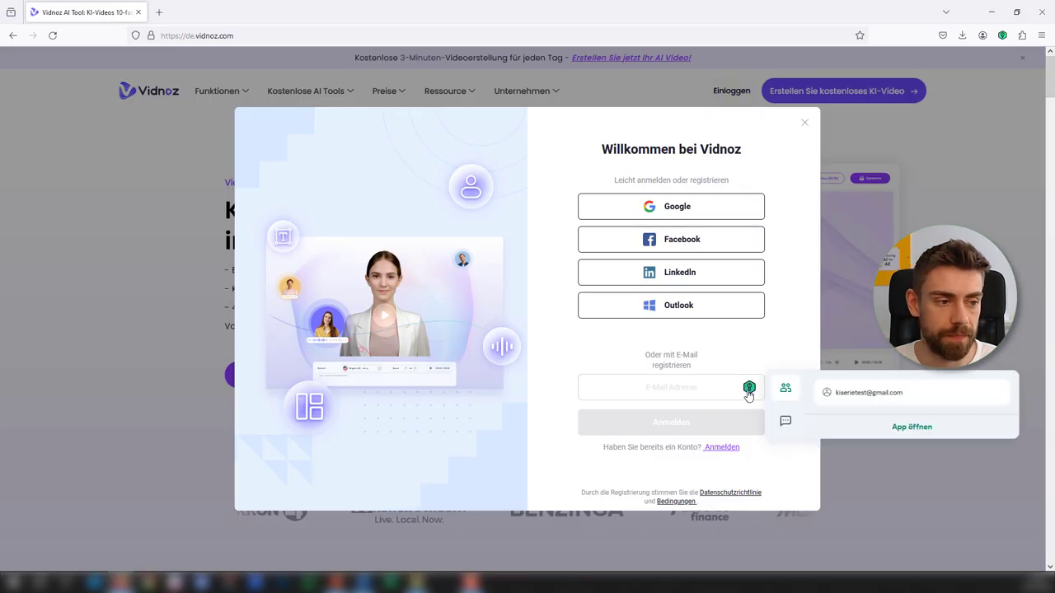
left_click(832, 393)
left_click(718, 422)
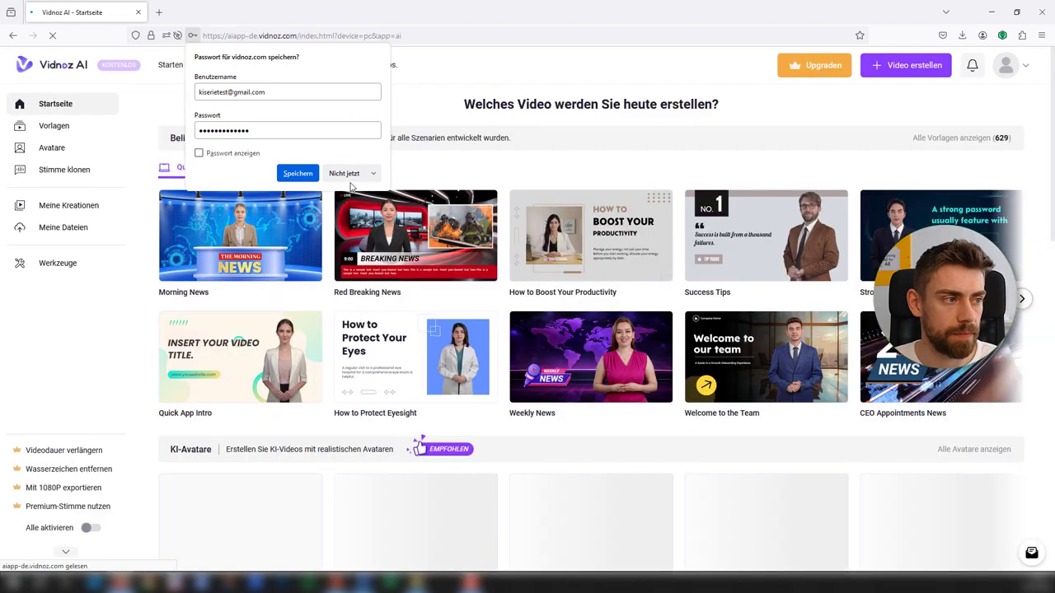
left_click(350, 174)
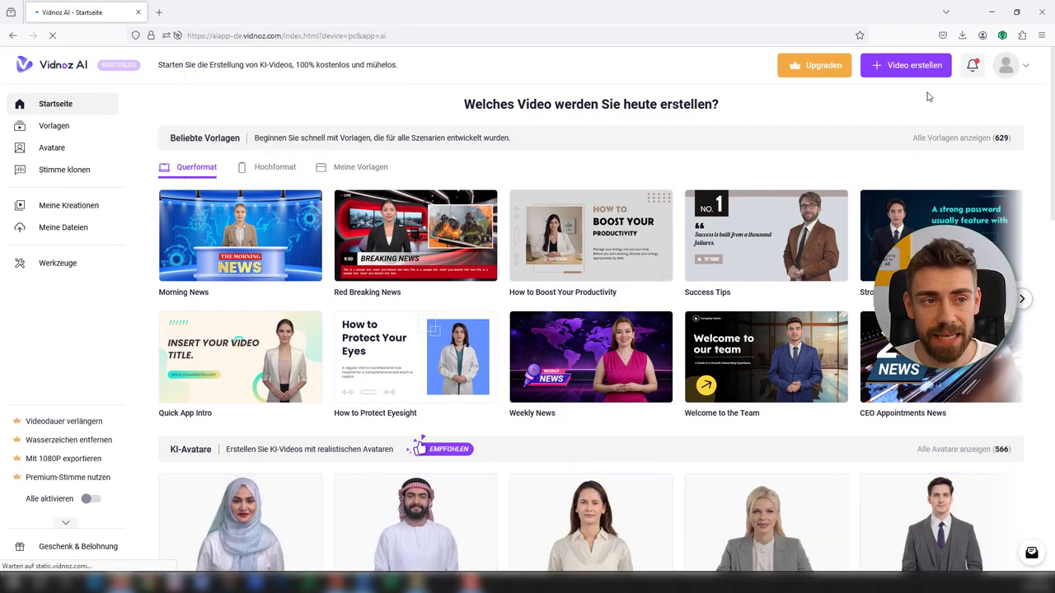
Create a new video by importing the presentation KI-Serie_Präsentationsvorlage.pptx and generating scenes from it
left_click(904, 73)
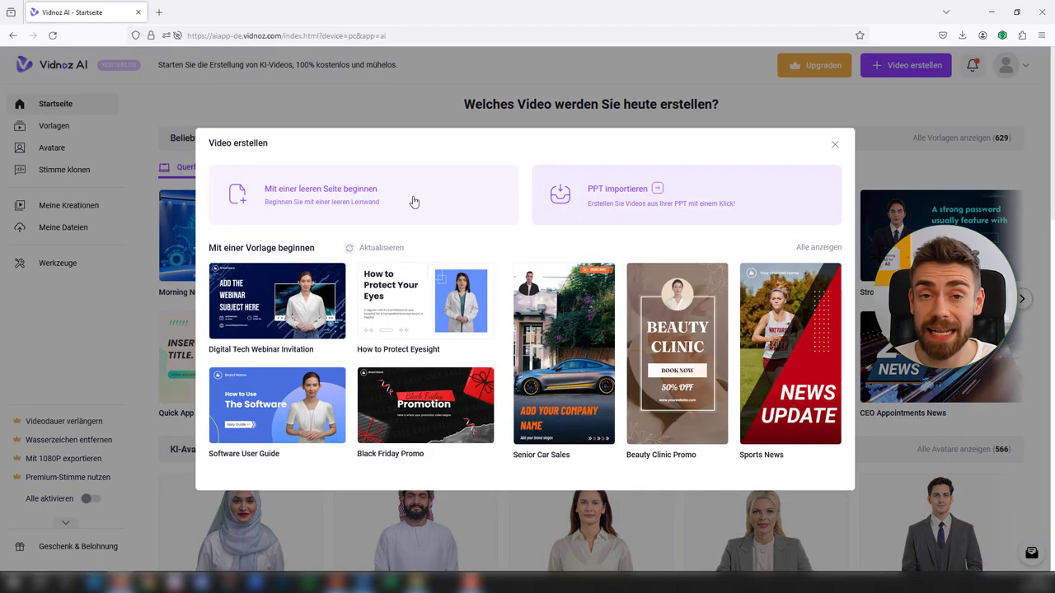
mouse_move(414, 202)
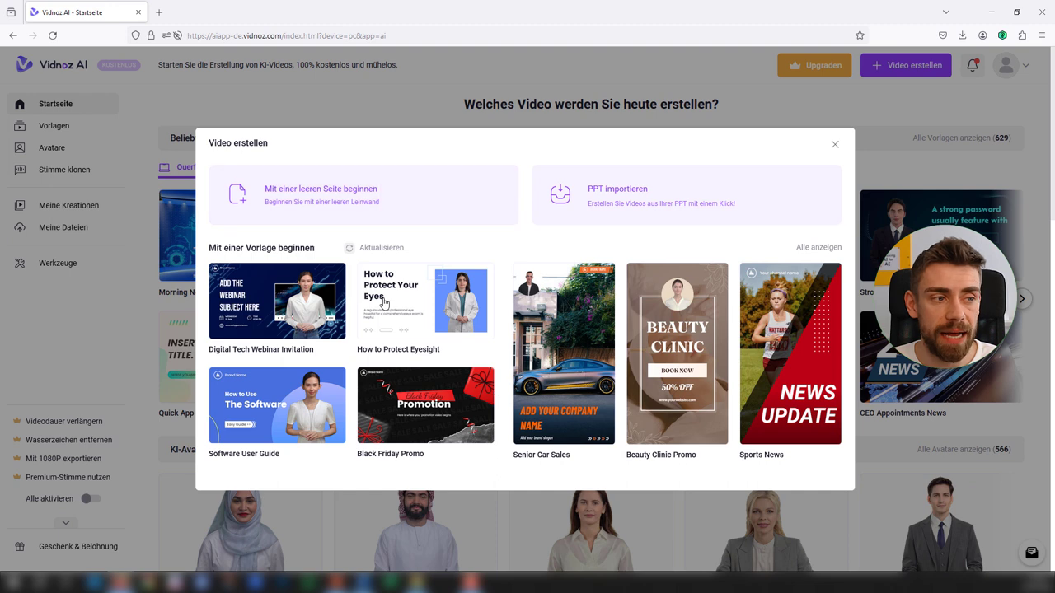
left_click(715, 203)
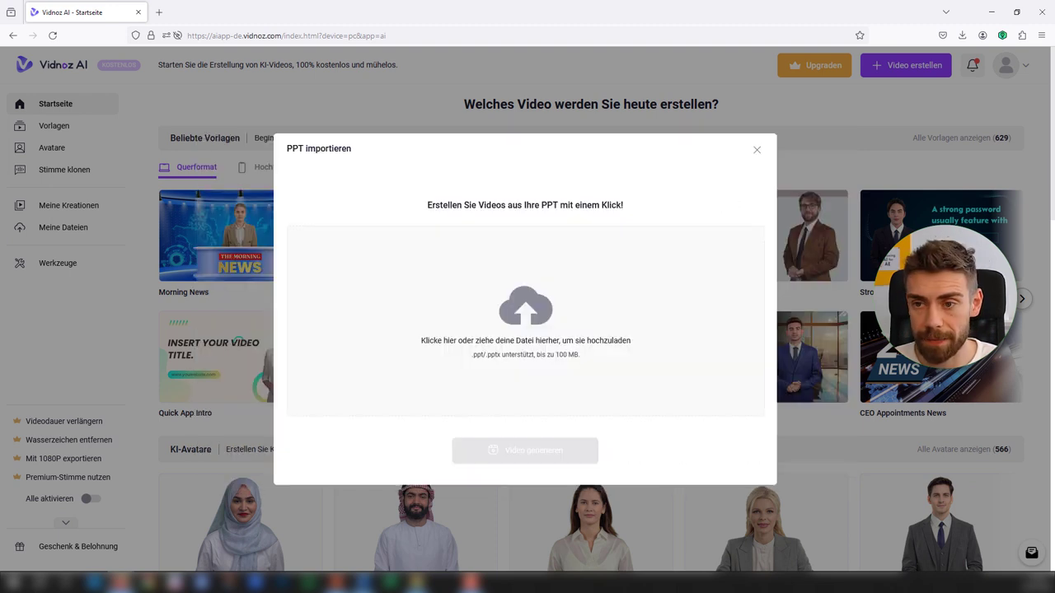
left_click_drag(801, 303, 622, 307)
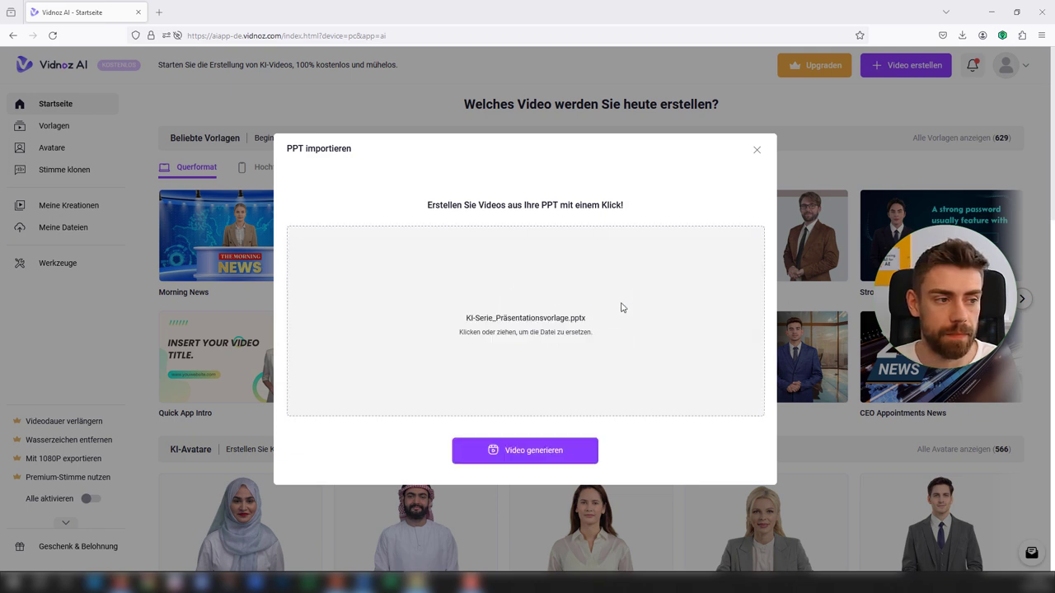
left_click(549, 450)
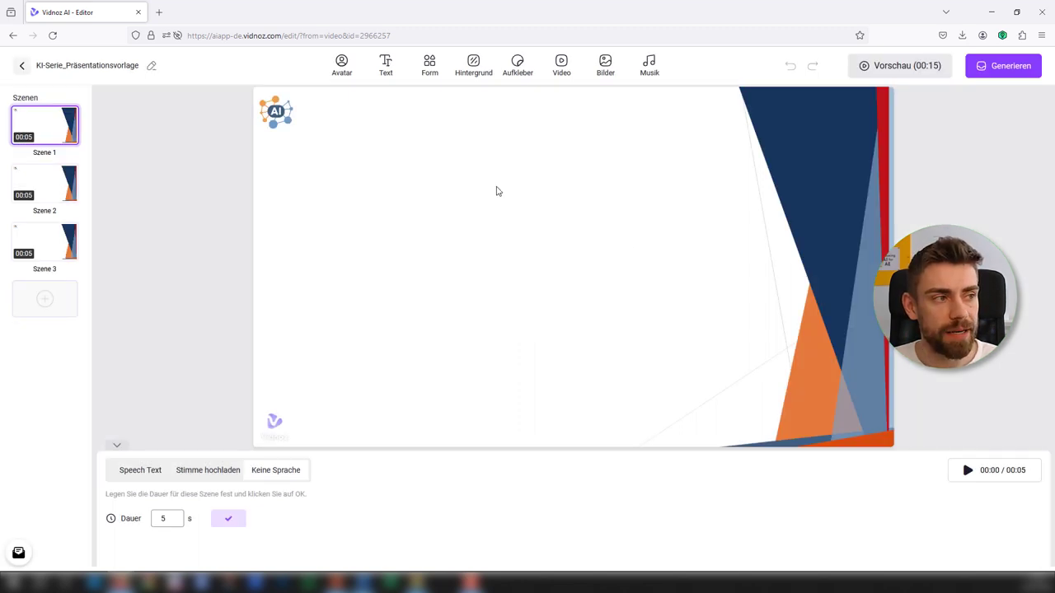
Browse the realistic avatars and talking photos, and add the talking photo Avatar 3 to scene 1
left_click(343, 67)
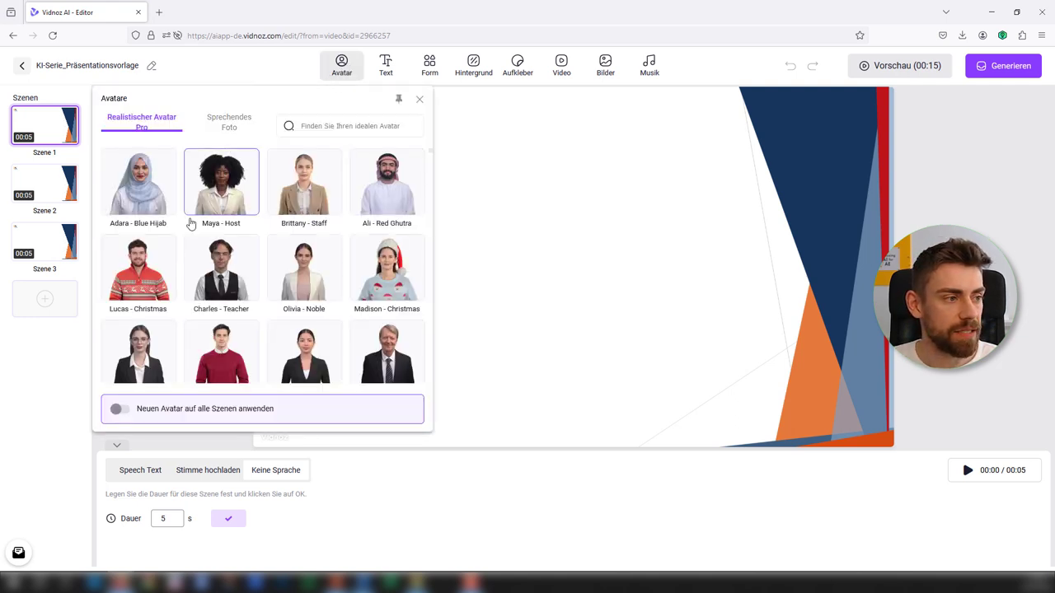
scroll(228, 287, "down", 3)
scroll(227, 288, "up", 3)
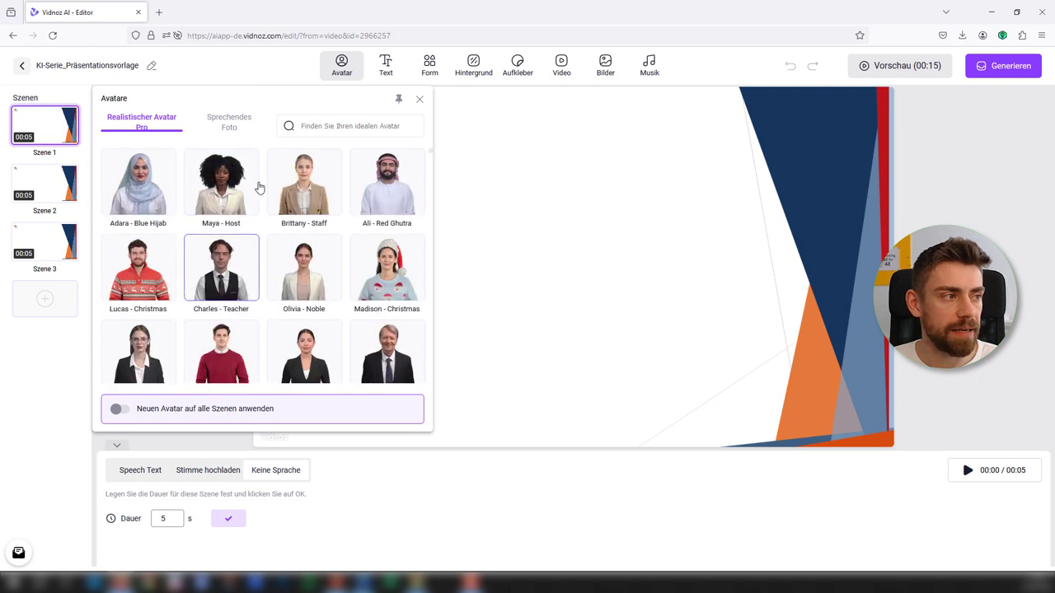
left_click(228, 124)
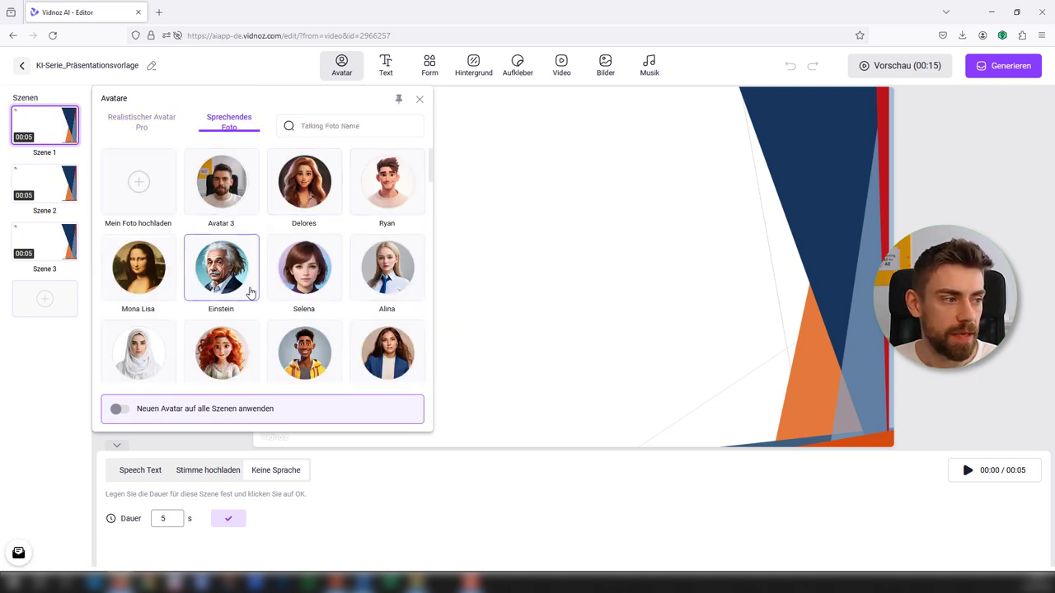
scroll(247, 293, "down", 3)
scroll(299, 290, "down", 2)
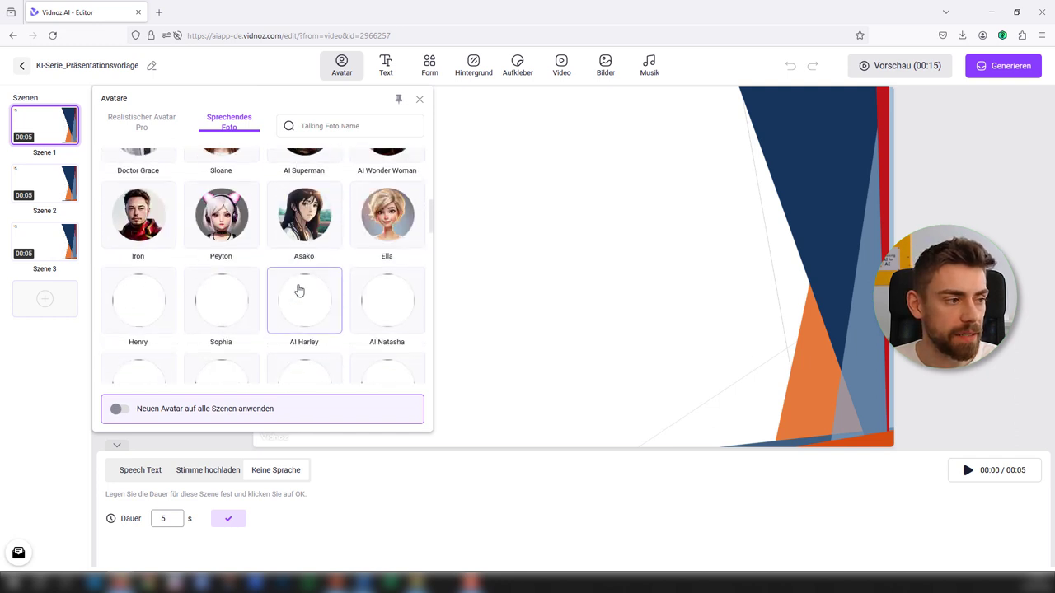
scroll(299, 292, "up", 5)
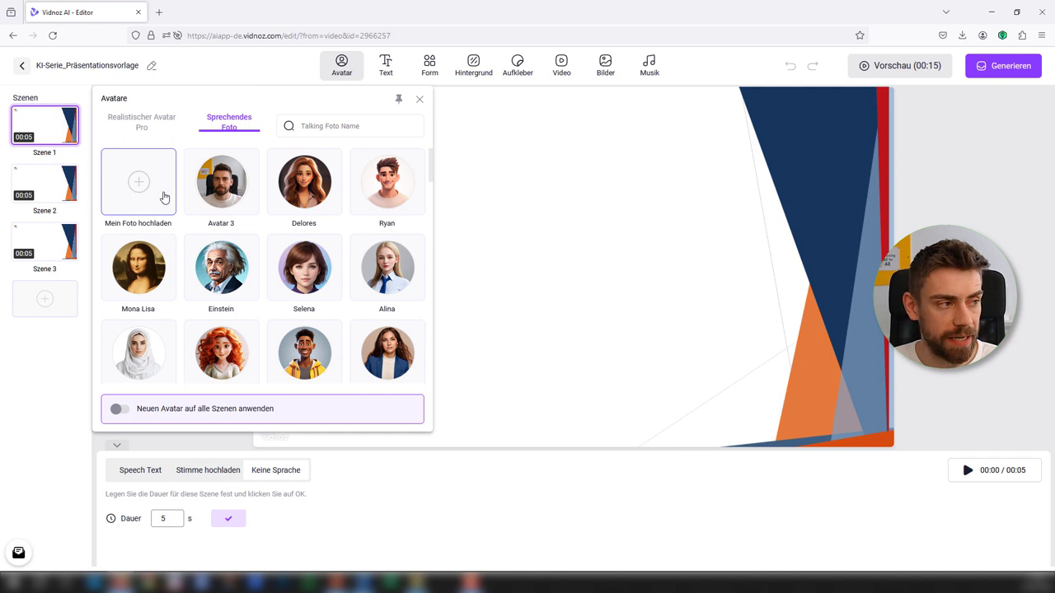
left_click(230, 194)
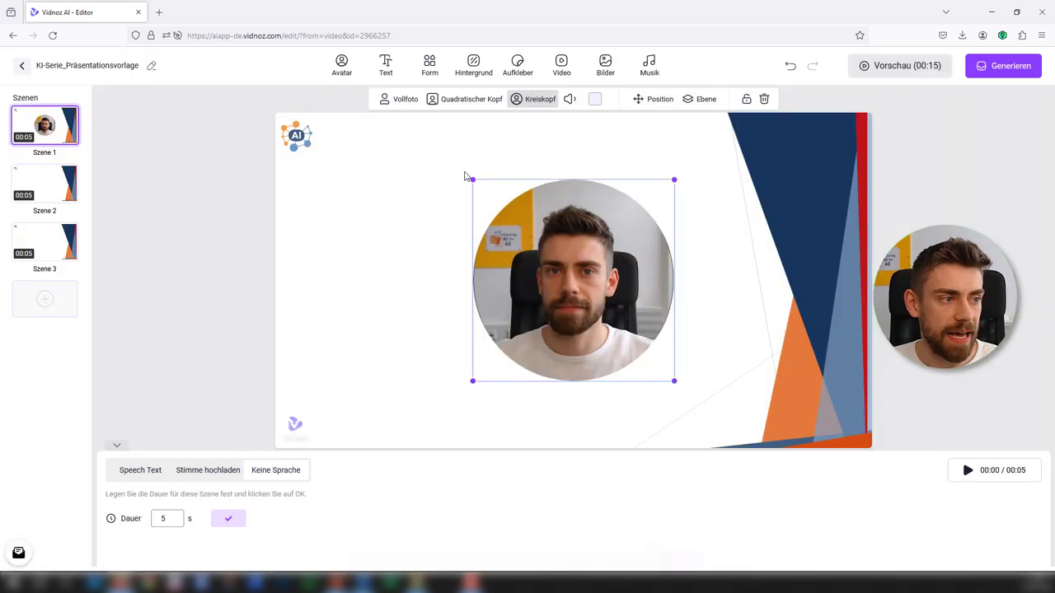
Shrink the circular avatar to roughly half its size and place it just beside the slide's dark blue shape
left_click_drag(472, 179, 580, 268)
left_click_drag(616, 319, 666, 267)
left_click_drag(619, 329, 607, 338)
left_click_drag(661, 290, 669, 293)
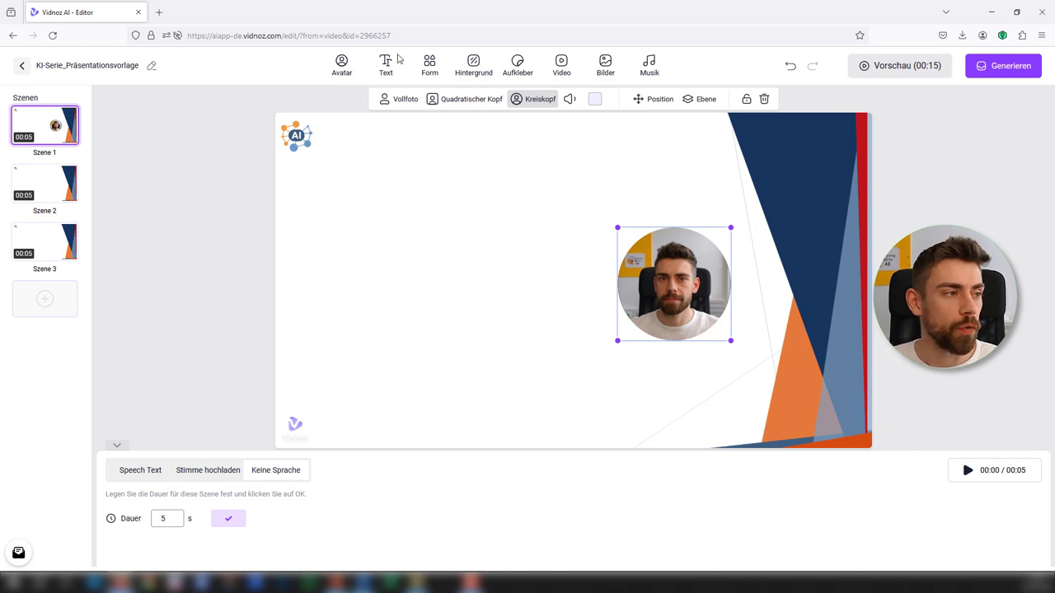
Enter the speech text for scene 1, from "Die neuesten Tools und Anwendungen rund um generative Künstliche Intelligenz erproben" to "KI-Tools in der Erwachsenenbildung."
left_click(134, 478)
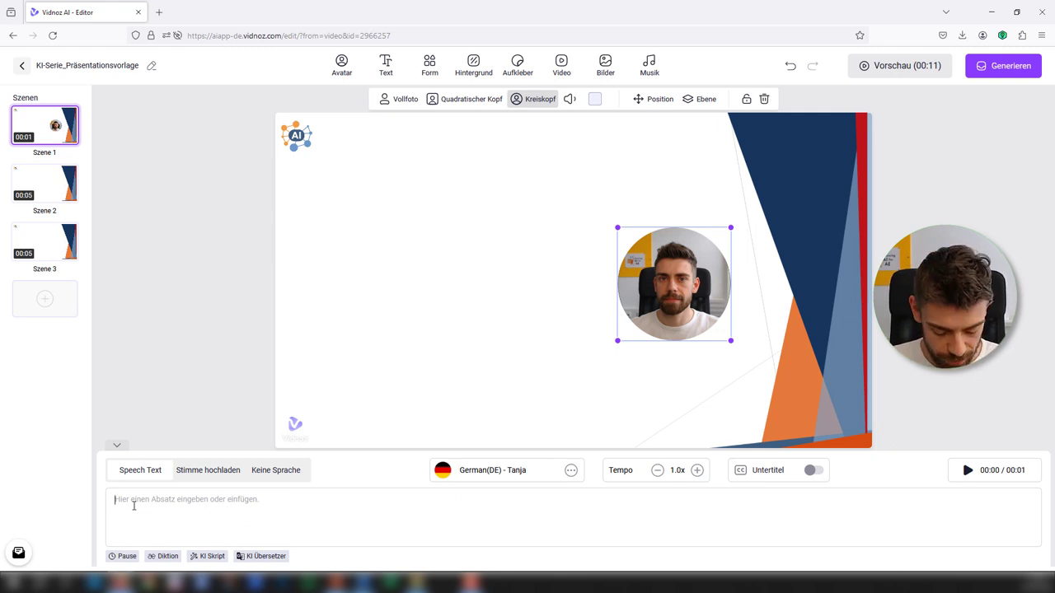
type("Die neuesten Tools und Anwendungen rund um generative Künstliche Intelligenz erproben und kritisch reflektieren – das und mehr bietet die Weiterbildungsreihe zu KI-Tools in der Erwachsenenbildung.")
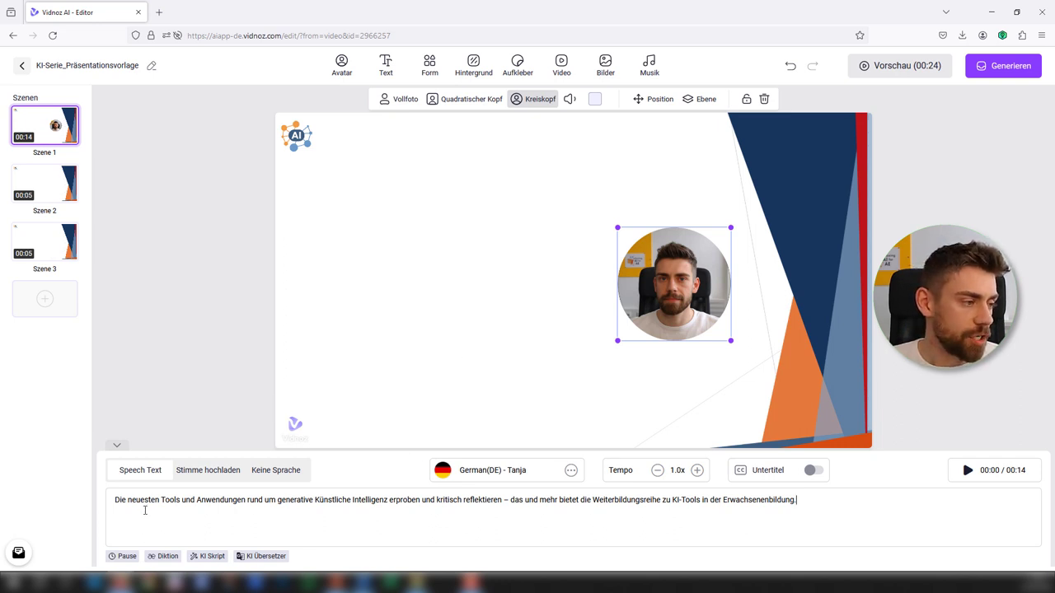
left_click_drag(143, 502, 229, 506)
left_click(245, 504)
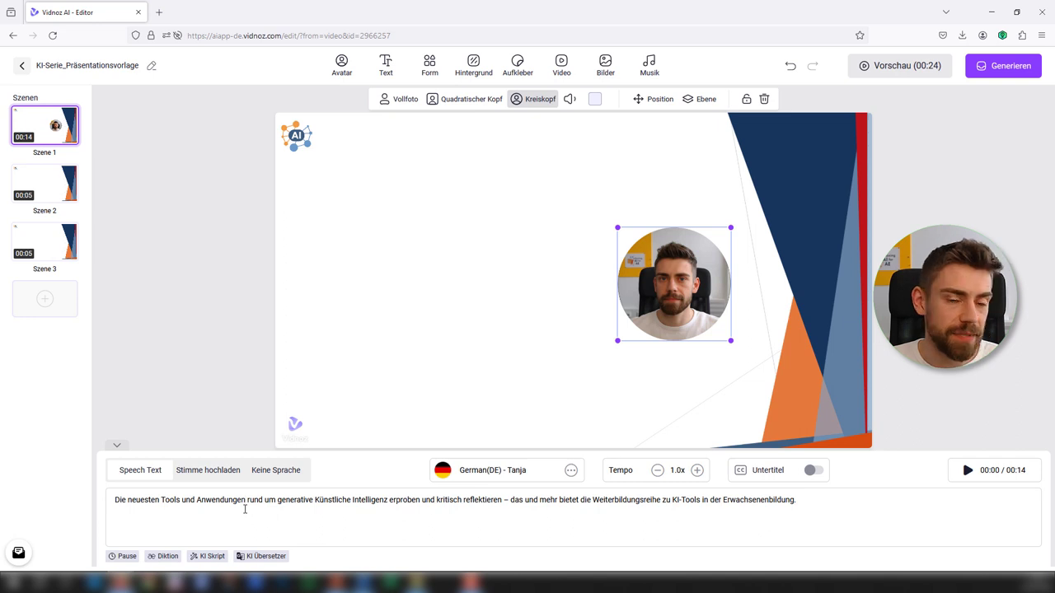
Examine the voice upload options for scene 1, and preview the subtitles on the slide before switching them off
left_click(209, 476)
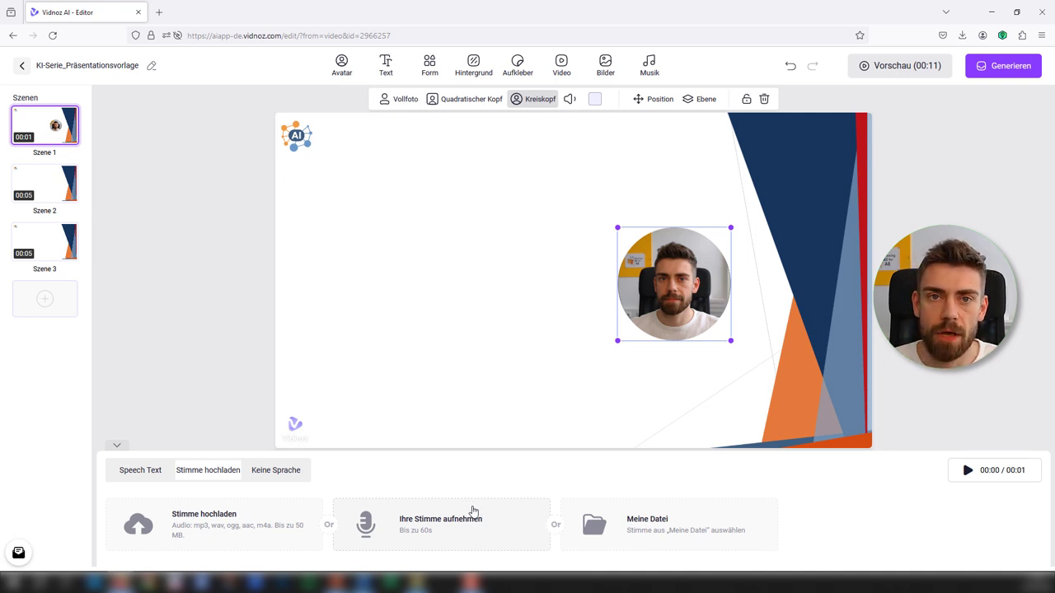
left_click(139, 470)
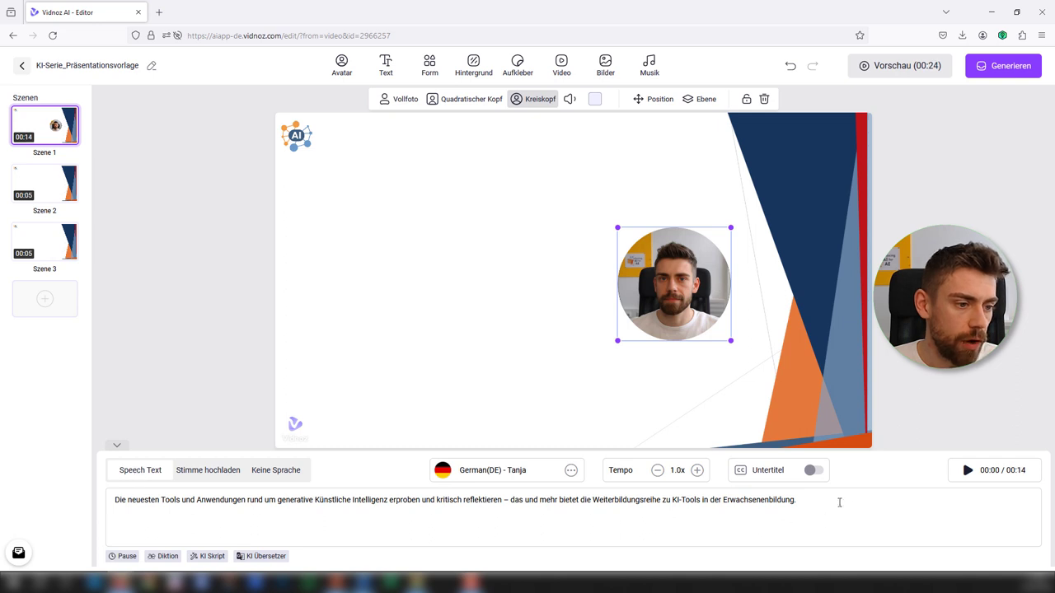
left_click(812, 471)
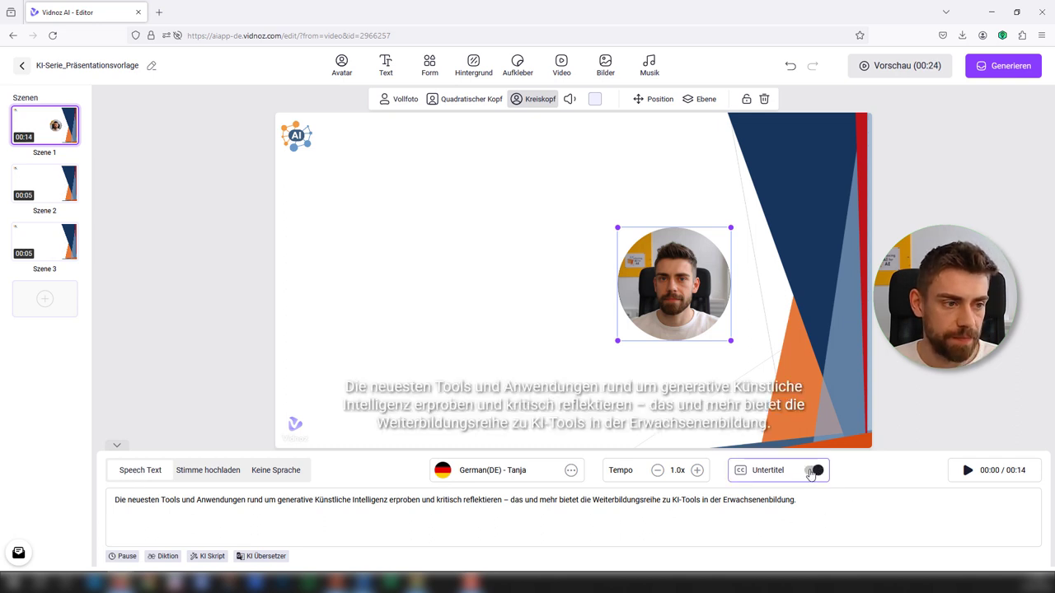
left_click(813, 471)
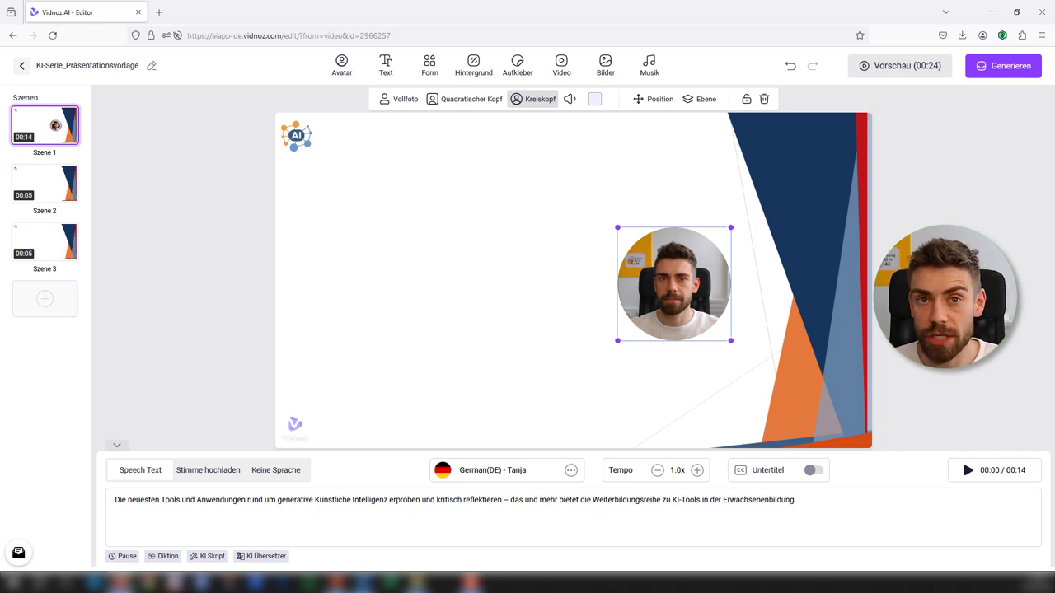
Add a title to scene 1 reading "KI in der Erwachsenenbildung"
left_click(385, 66)
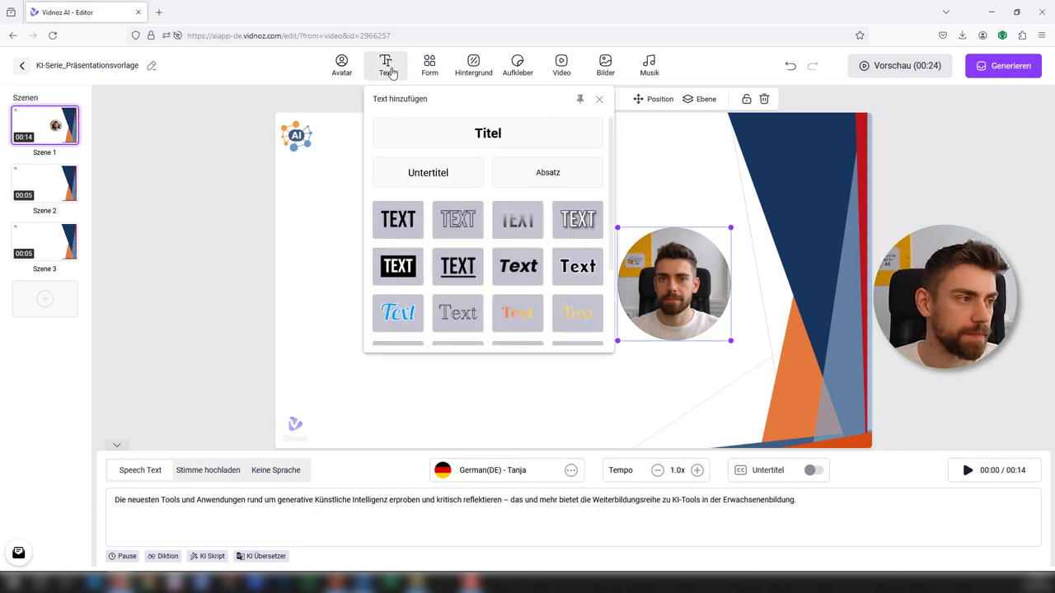
left_click(443, 142)
type("KI in der")
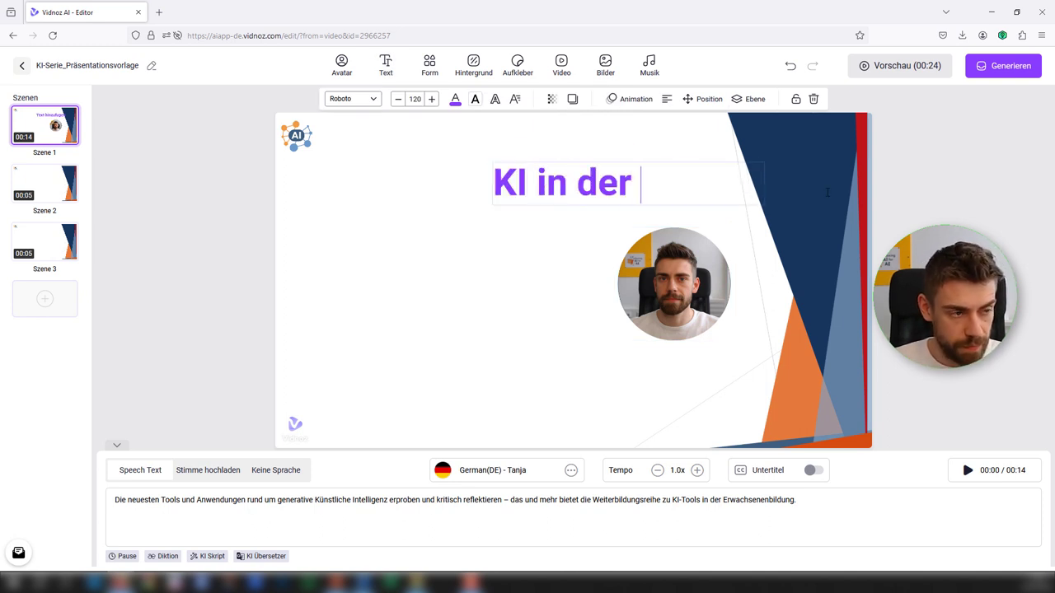
type(" Erwachsenenbildung")
key("Escape")
Shrink the title of scene 1 to font size 86 and place it near the slide's upper-left area beside the AI logo
left_click_drag(489, 198, 357, 203)
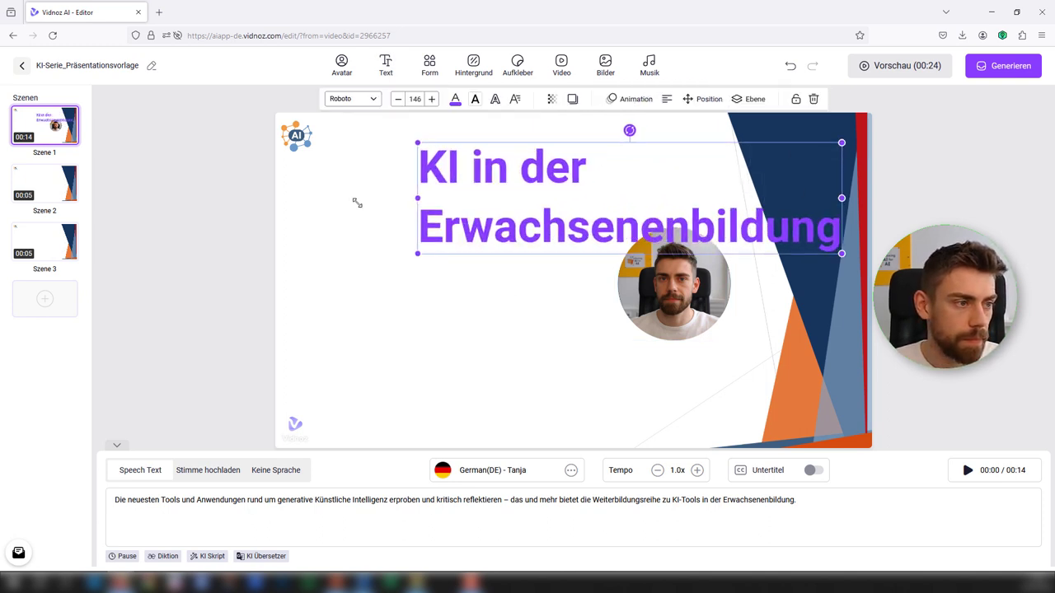
left_click_drag(842, 253, 722, 231)
left_click(414, 103)
left_click(414, 165)
Color the title "KI in der Erwachsenenbildung" black and shift it slightly further from the AI logo
left_click_drag(331, 156, 581, 197)
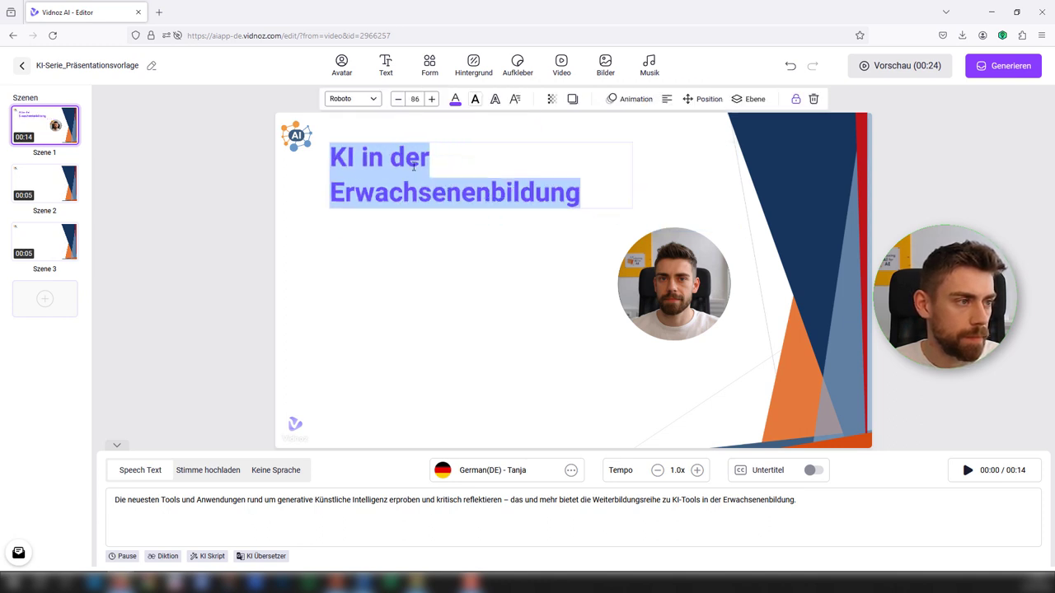
left_click(455, 98)
left_click(541, 265)
left_click(440, 145)
left_click(439, 145)
left_click_drag(368, 146, 620, 191)
left_click(455, 98)
left_click(516, 265)
left_click(430, 96)
Add a smaller text below the title of scene 1 reading "Die neuesten Tools und Anwendungen"
left_click(393, 76)
left_click_drag(546, 172, 375, 260)
key("BackSpace")
key("BackSpace")
key("BackSpace")
key("BackSpace")
key("BackSpace")
key("BackSpace")
key("BackSpace")
key("BackSpace")
key("End")
key("BackSpace")
key("BackSpace")
key("BackSpace")
key("BackSpace")
key("BackSpace")
key("BackSpace")
key("BackSpace")
type("Die neuesten Tools und Anwendungen")
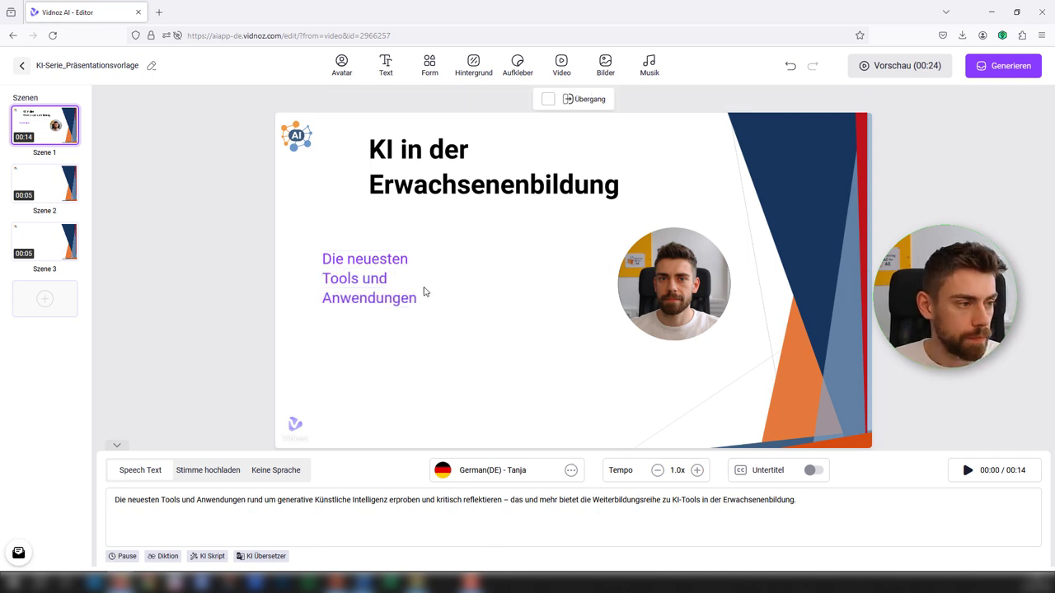
Widen the text "Die neuesten Tools und Anwendungen" so it fits on two lines, and color it black
left_click_drag(426, 291, 537, 297)
triple_click(424, 277)
left_click(454, 99)
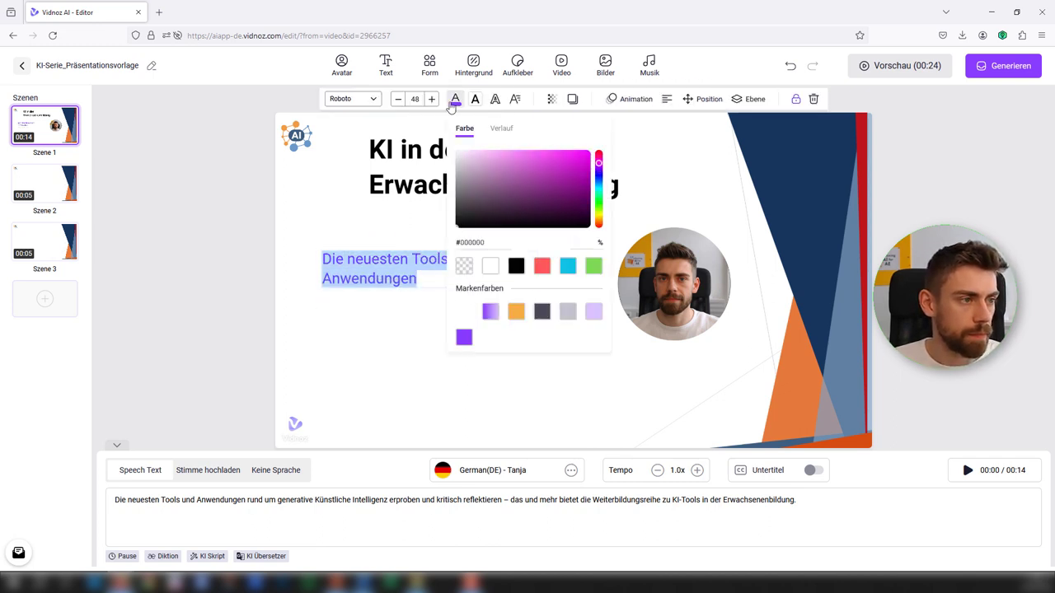
left_click(384, 349)
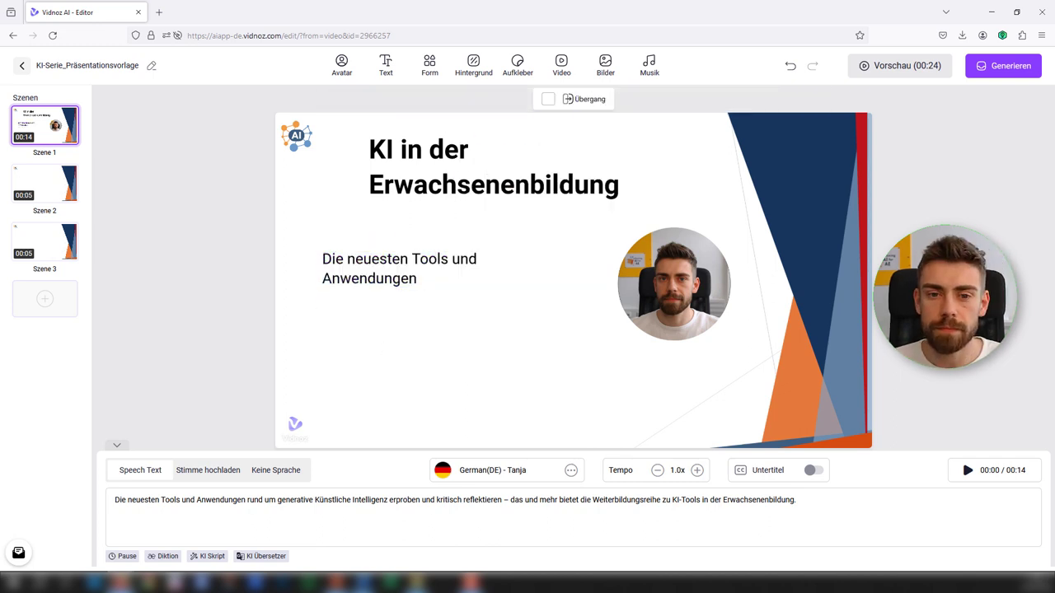
Check the preview of the presentation video and generate the final video
left_click(911, 67)
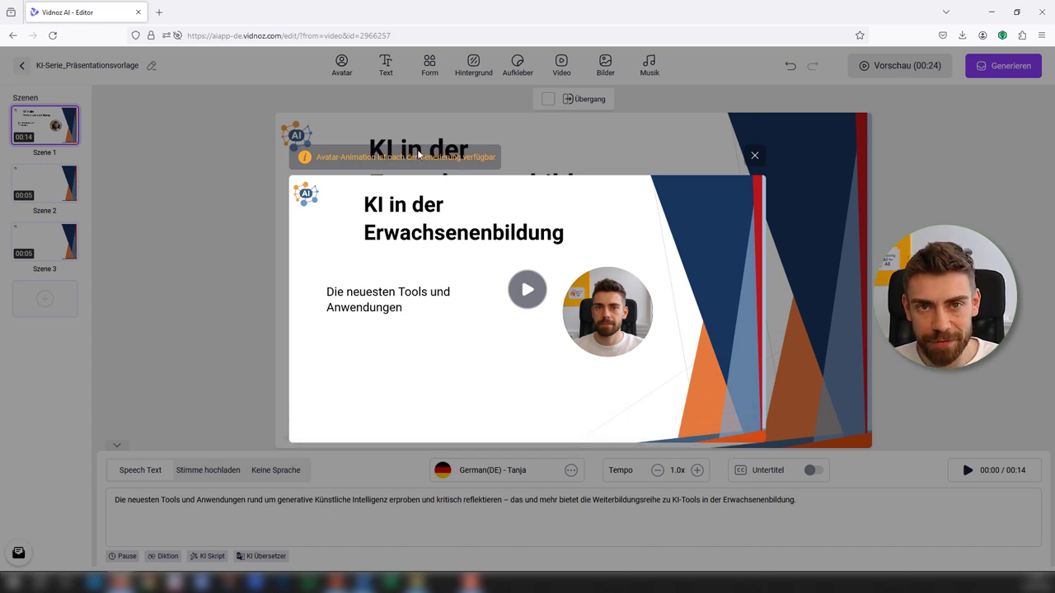
left_click(754, 156)
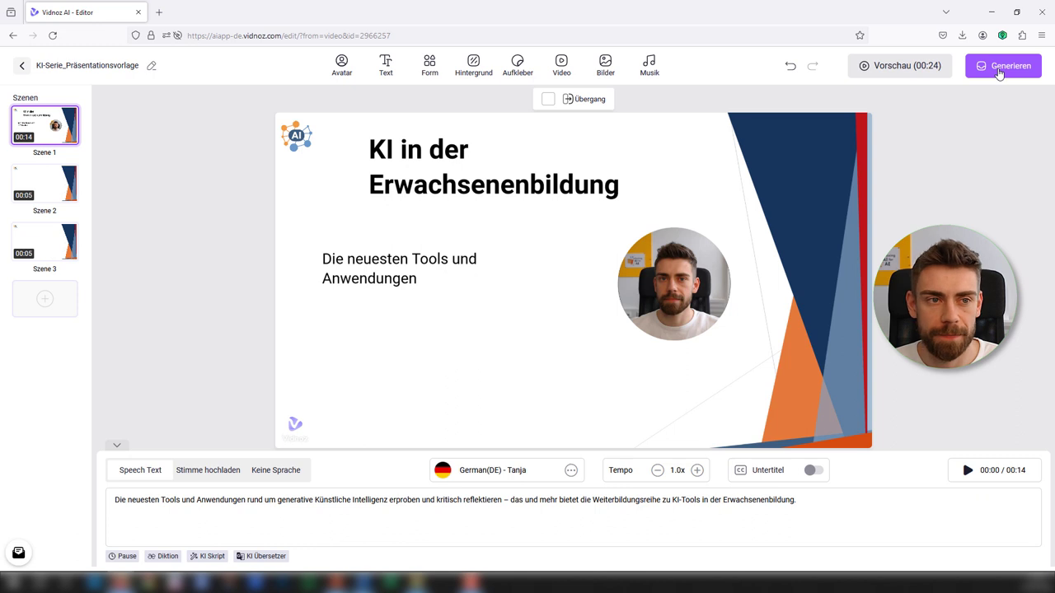
left_click(999, 70)
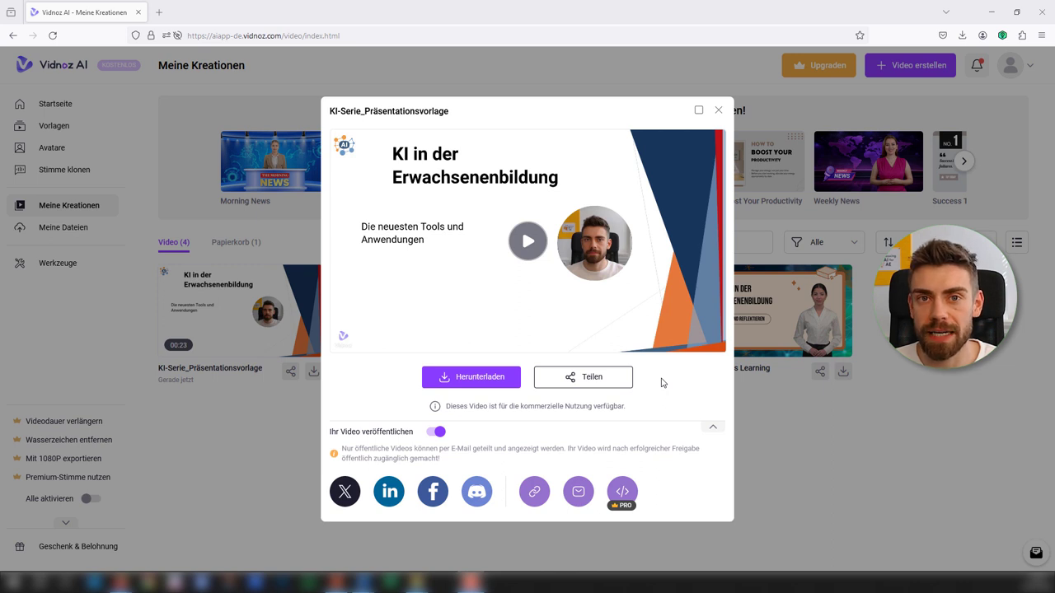
Turn off public publishing for the generated video KI-Serie_Präsentationsvorlage
mouse_move(497, 383)
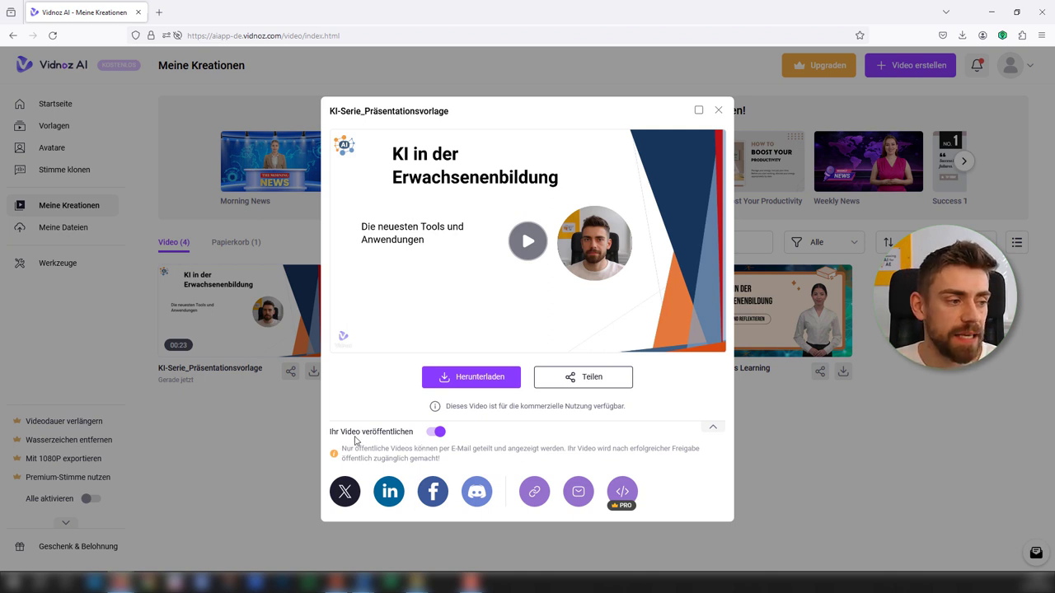
left_click(439, 433)
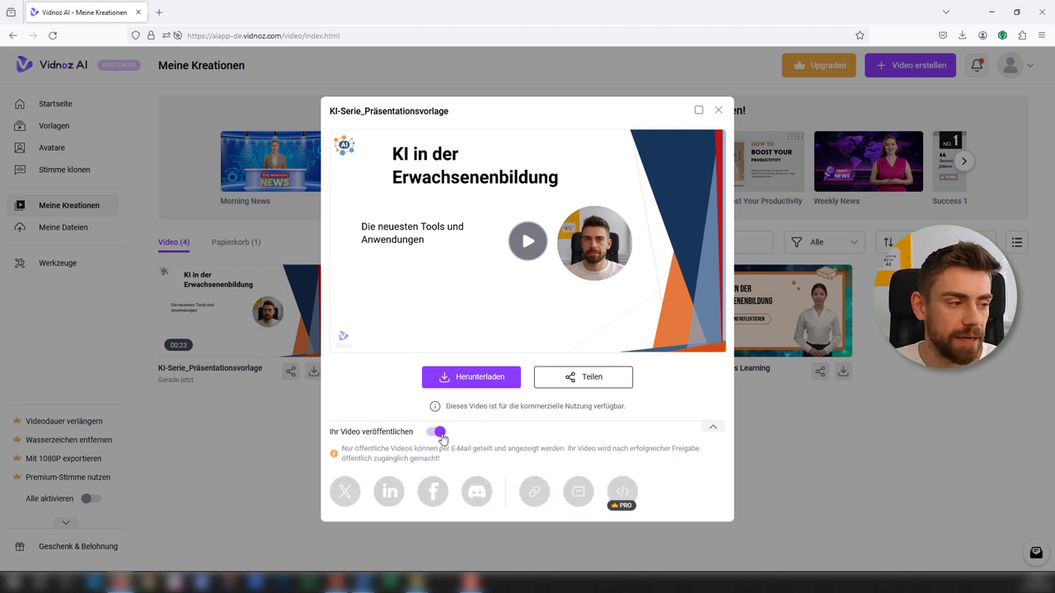
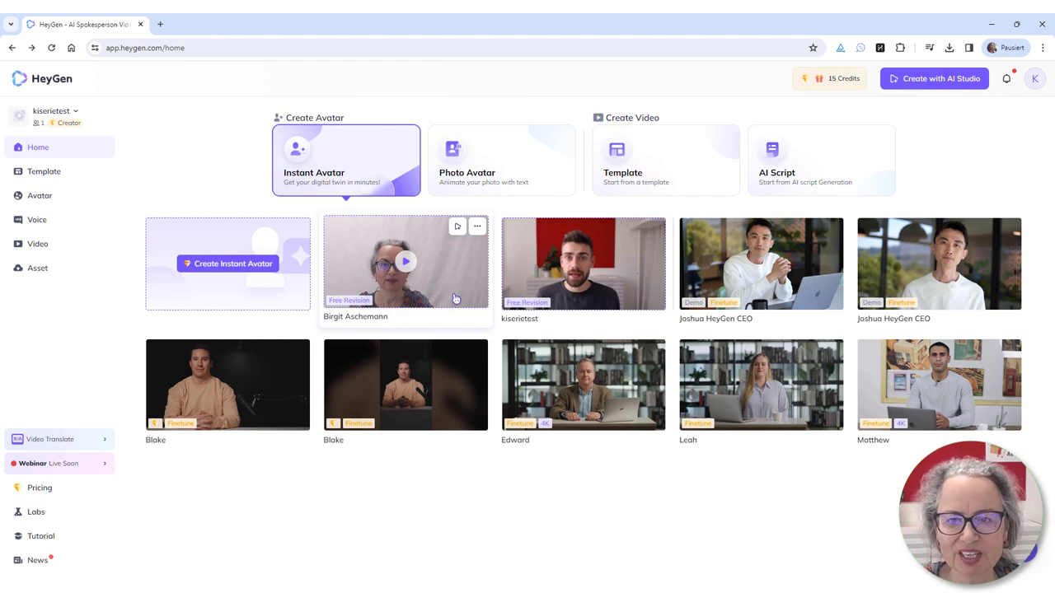
In HeyGen, examine the instant avatar creation process, including its text instructions and footage upload options, and return to the home page
left_click(225, 263)
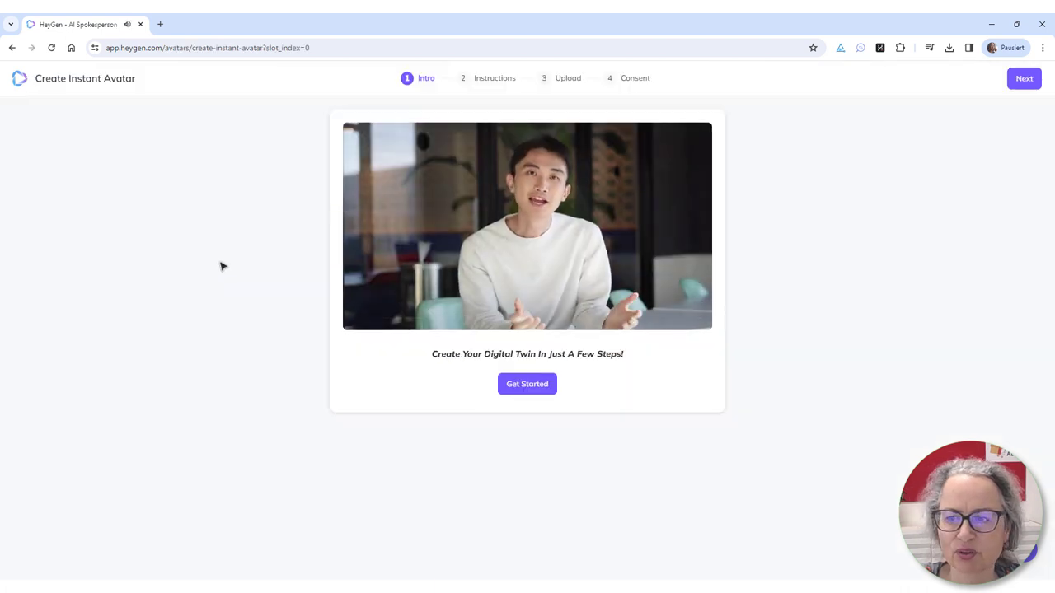
left_click(517, 393)
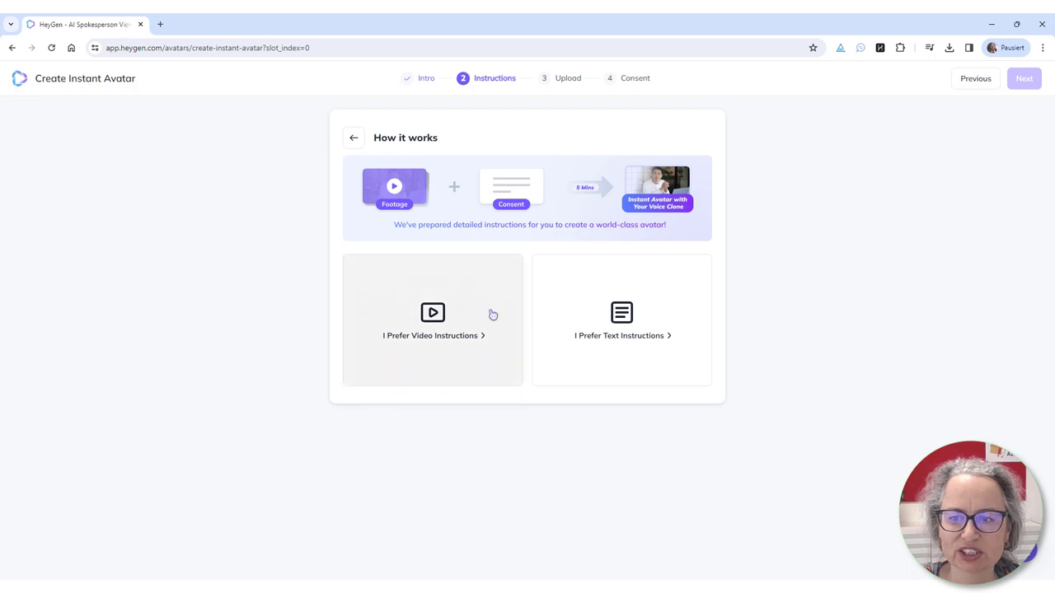
left_click(628, 318)
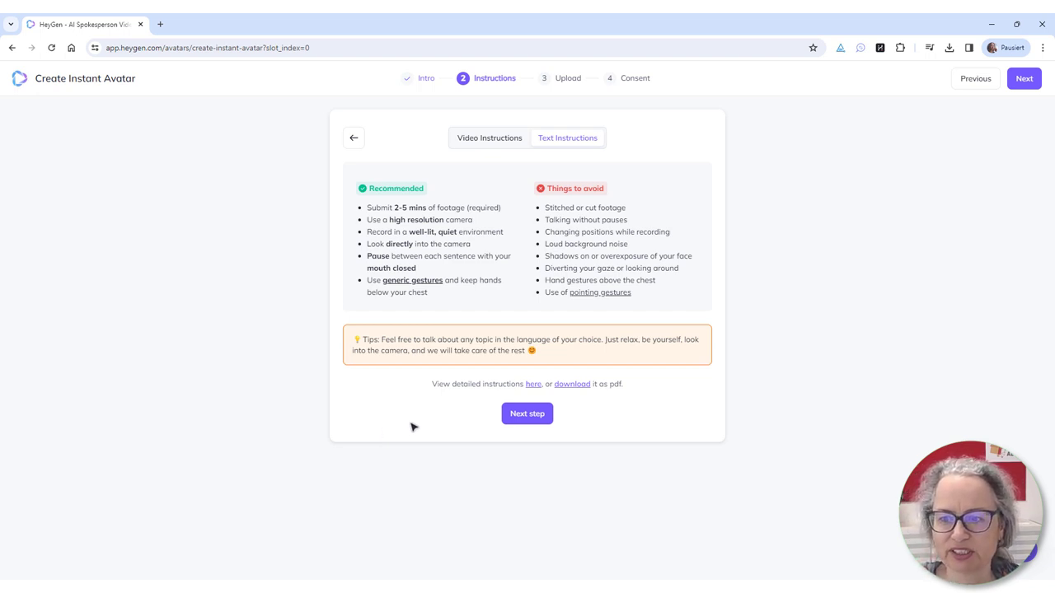
left_click(520, 420)
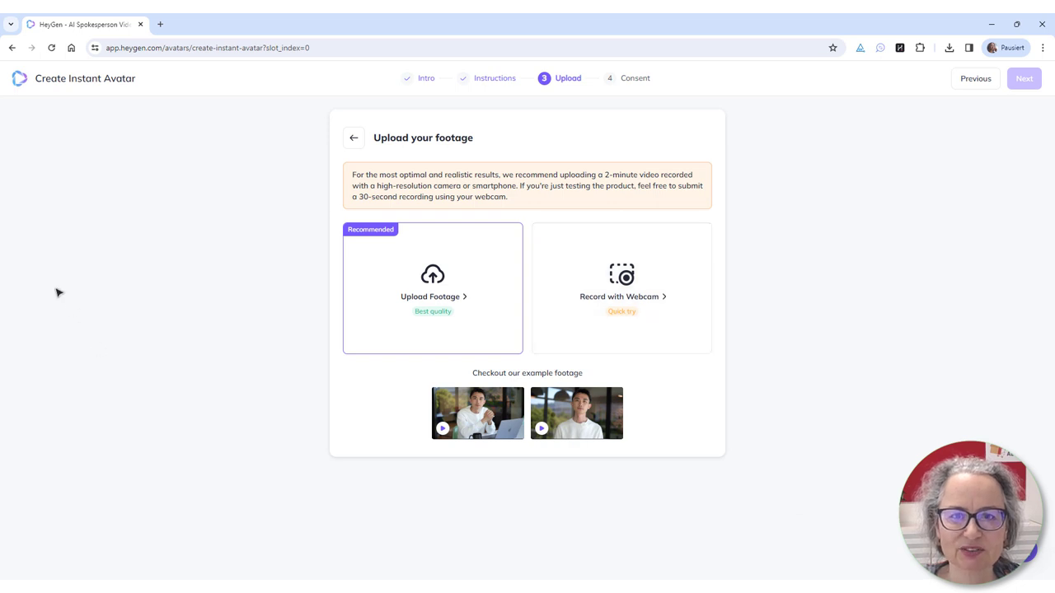
left_click(20, 80)
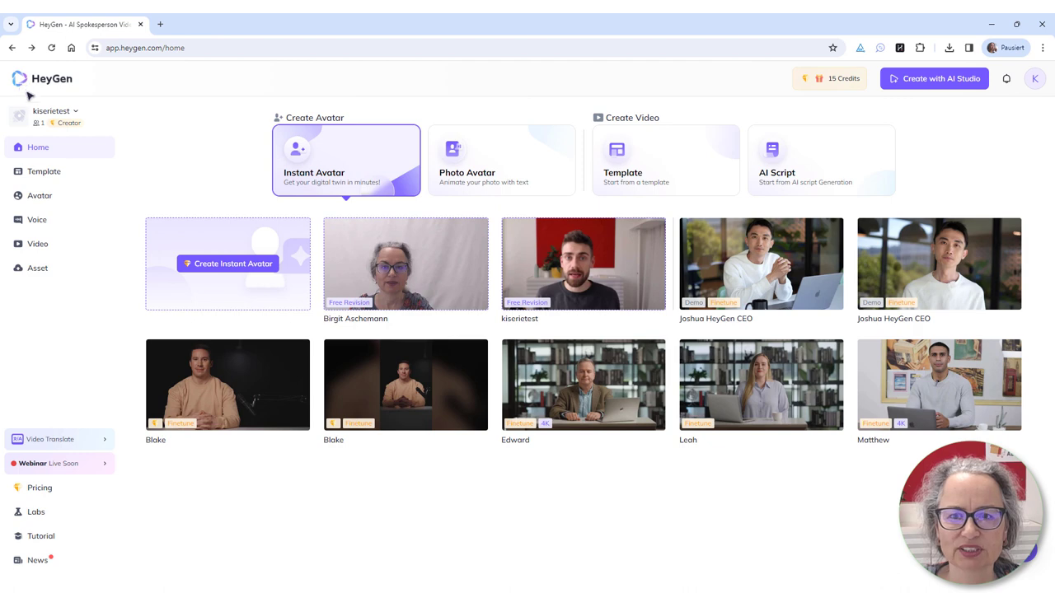
Create a new landscape video in AI Studio
mouse_move(360, 314)
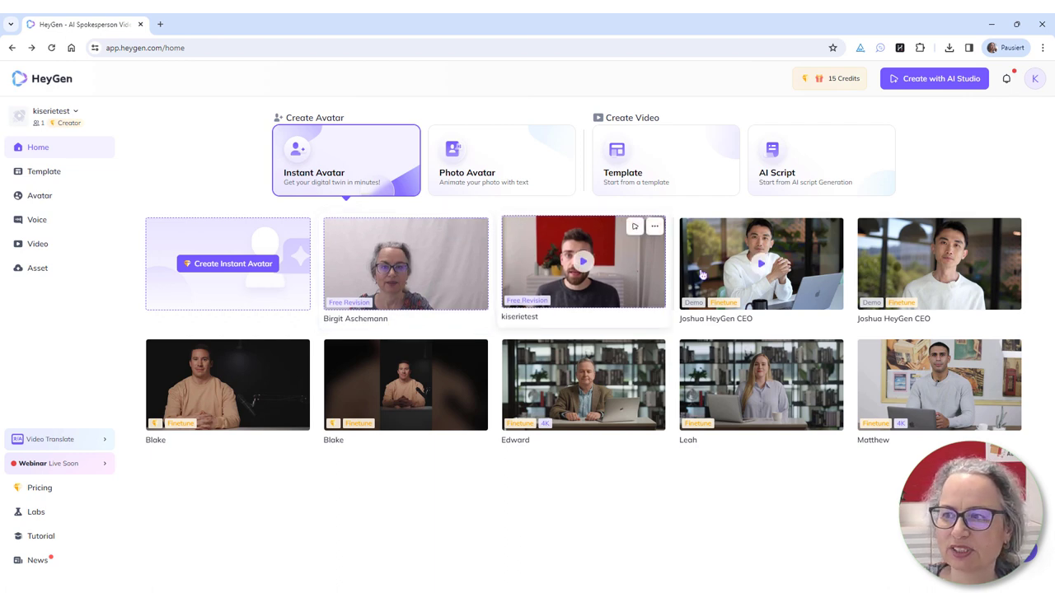
left_click(932, 83)
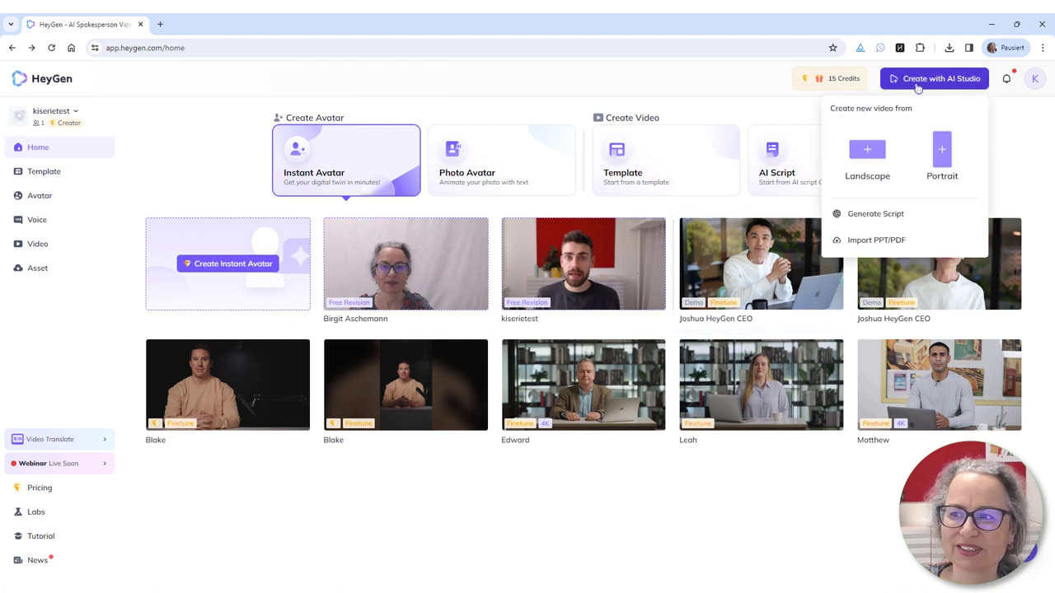
left_click(883, 155)
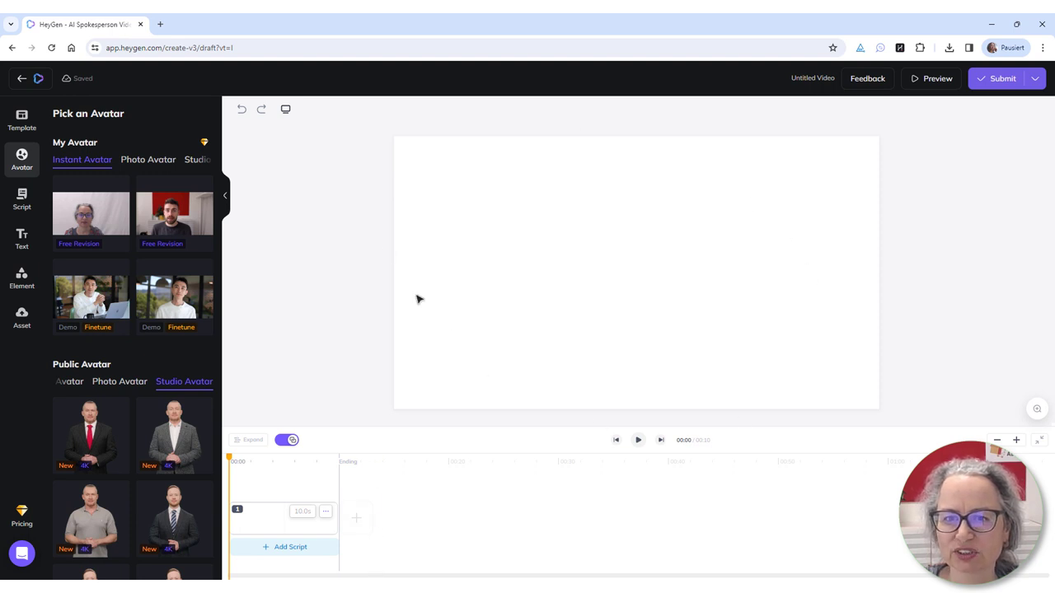
Review the account's own photo and studio avatars, and place the woman's instant avatar with glasses full-frame in the scene
left_click(138, 162)
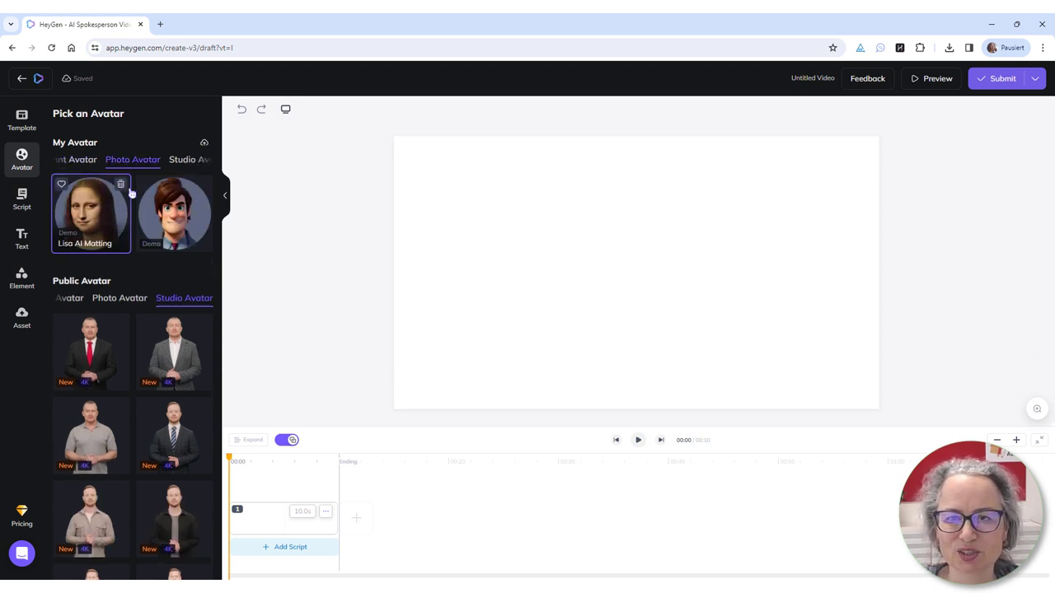
left_click(177, 162)
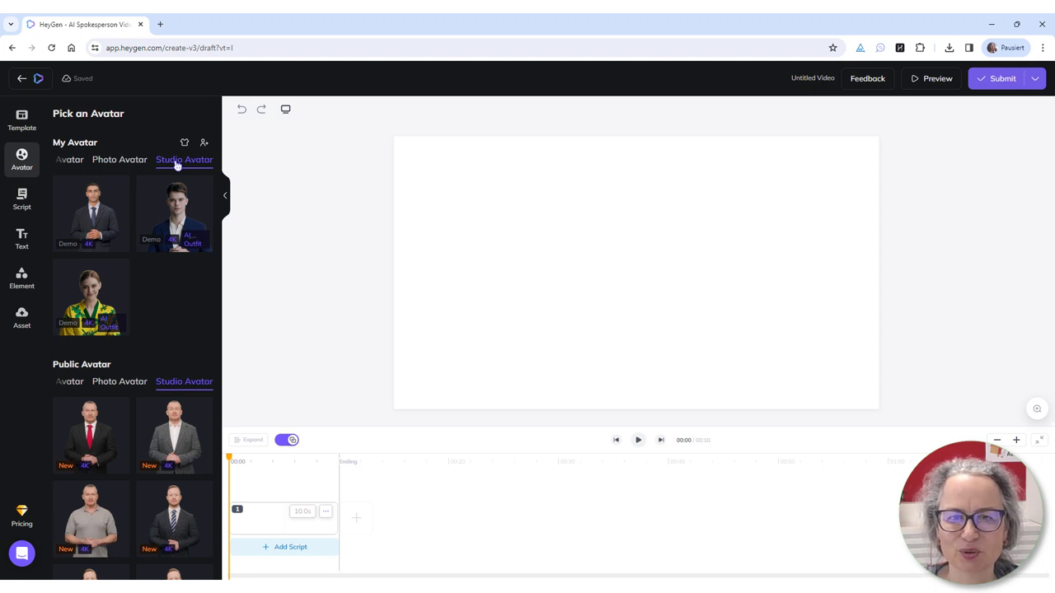
left_click(65, 160)
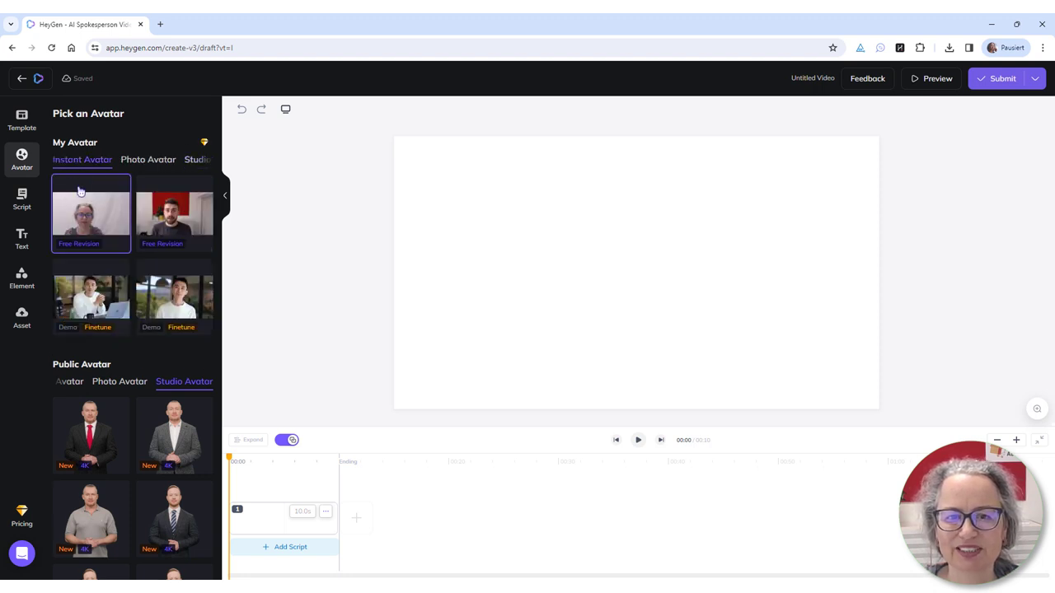
left_click_drag(103, 218, 620, 287)
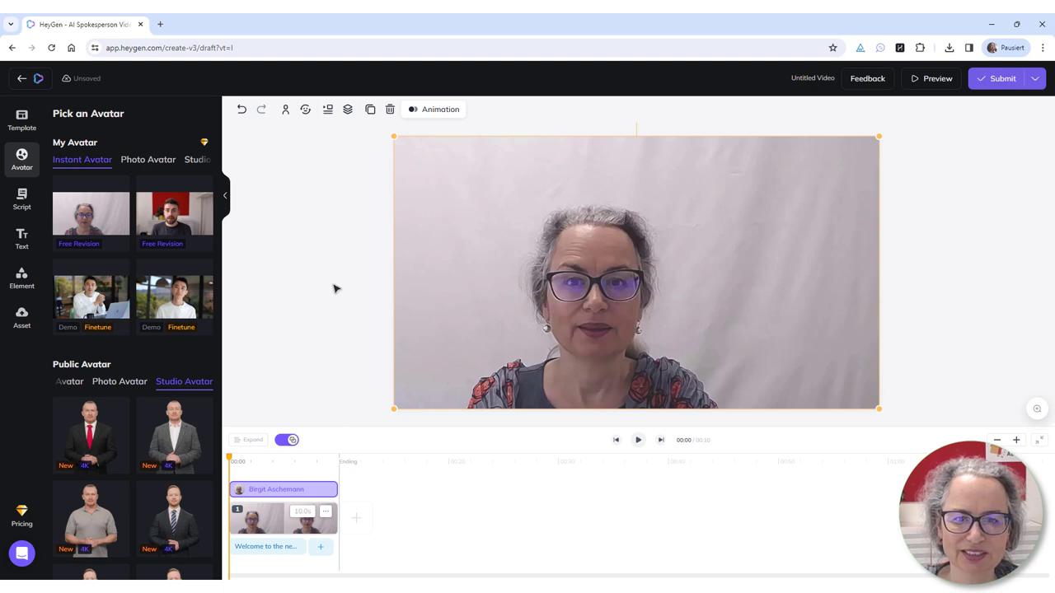
Replace the sample script with the German greeting from "Hallo und willkommen!" to "als KI-generiert ausgewiesen werden." and start its voice playback
left_click(18, 199)
left_click(134, 202)
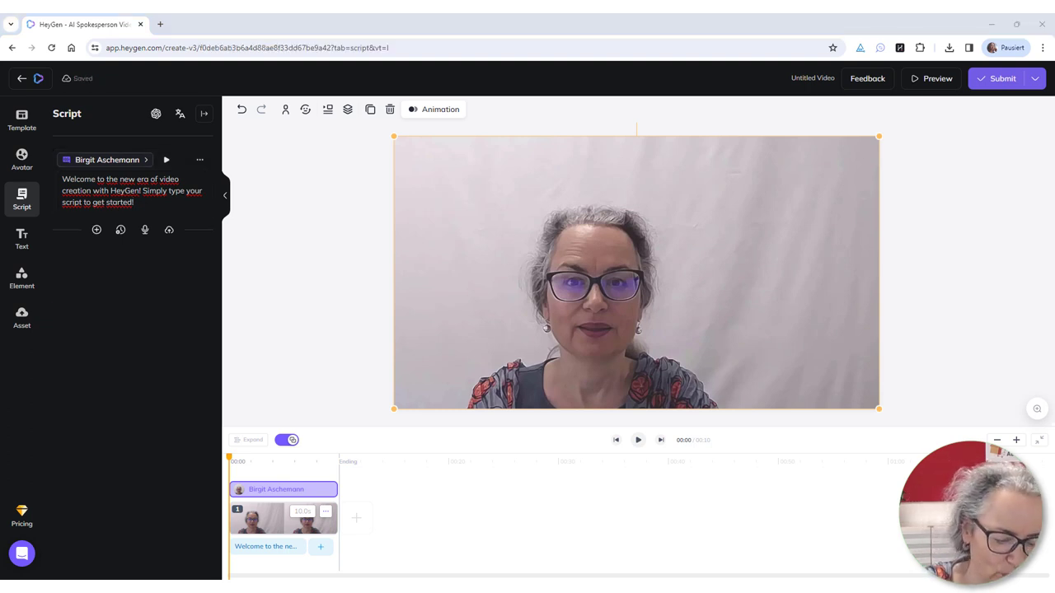
left_click(137, 203)
left_click_drag(137, 202, 61, 171)
type("Hallo und willkommen! Ich begrüße Sie ganz herzlich zu dieser Veranstaltung. Haben Sie genau aufgepasst? Im ersten Satz waren nämlich schon zwei Fehler enthalten: das Subjekt „ich\" und die Emotion „herzlich\". Was Sie hier sehen und hören ist ein Avatar, das heißt es gibt hier kein Ich und auch keine Emotionen. Erfahrungen wie diese werden unseren Blick auf Videos verändern. Nach dem Europäische KI-Gesetz müssen Produkte wie dieses als KI-generiert ausgewiesen werden.")
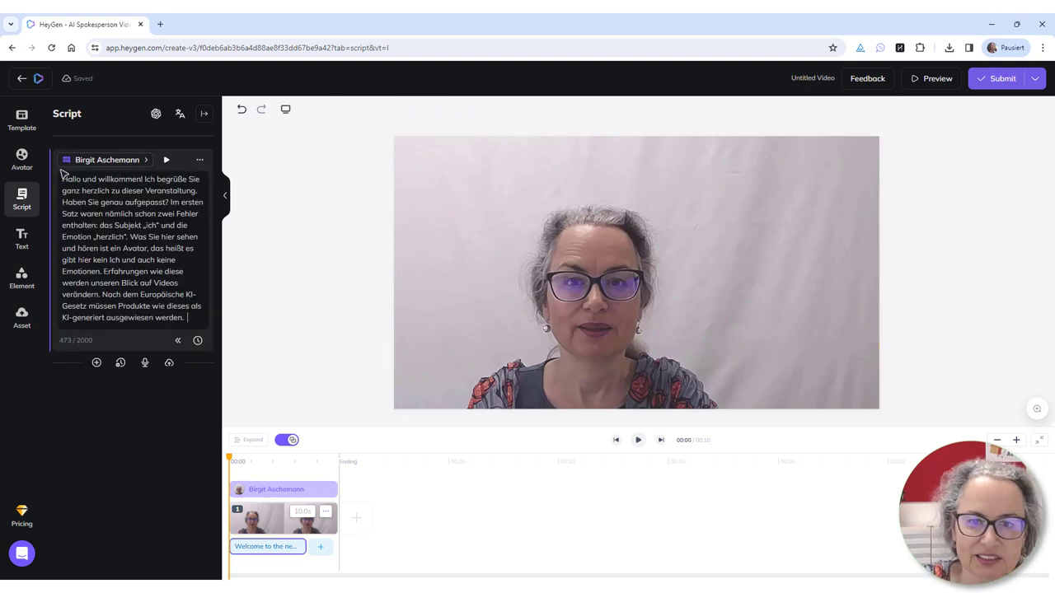
left_click(166, 161)
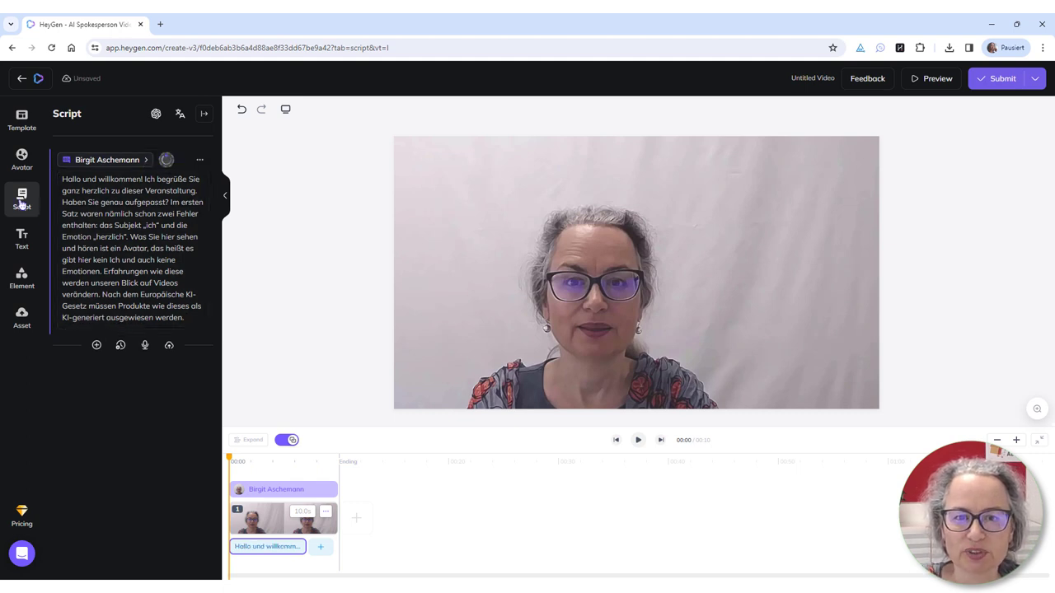
Add a body text to the scene and place it in the lower-right corner of the video frame
left_click(22, 236)
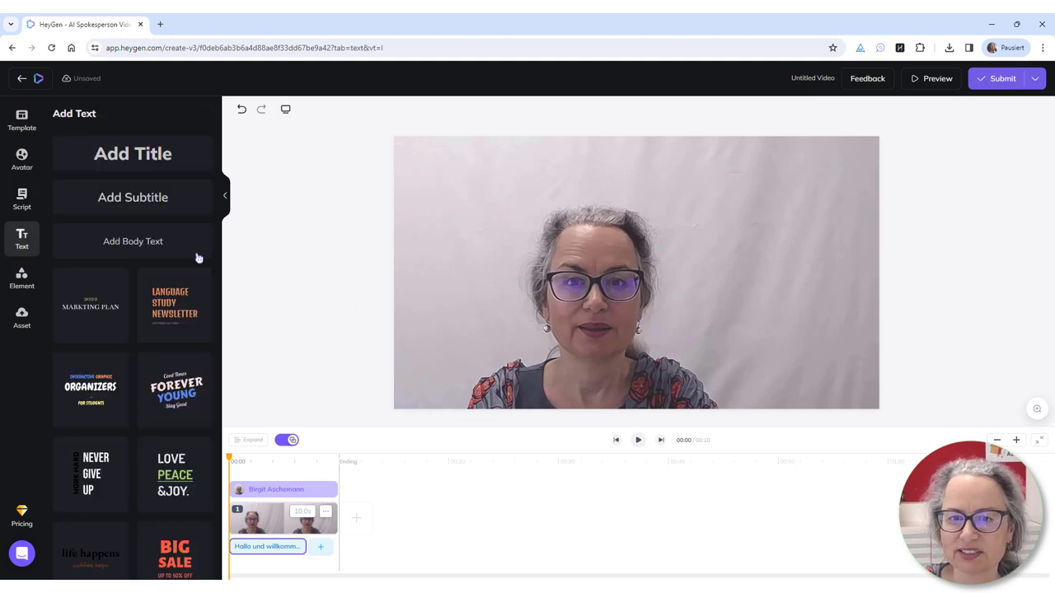
left_click(138, 245)
left_click_drag(637, 282, 763, 390)
double_click(758, 386)
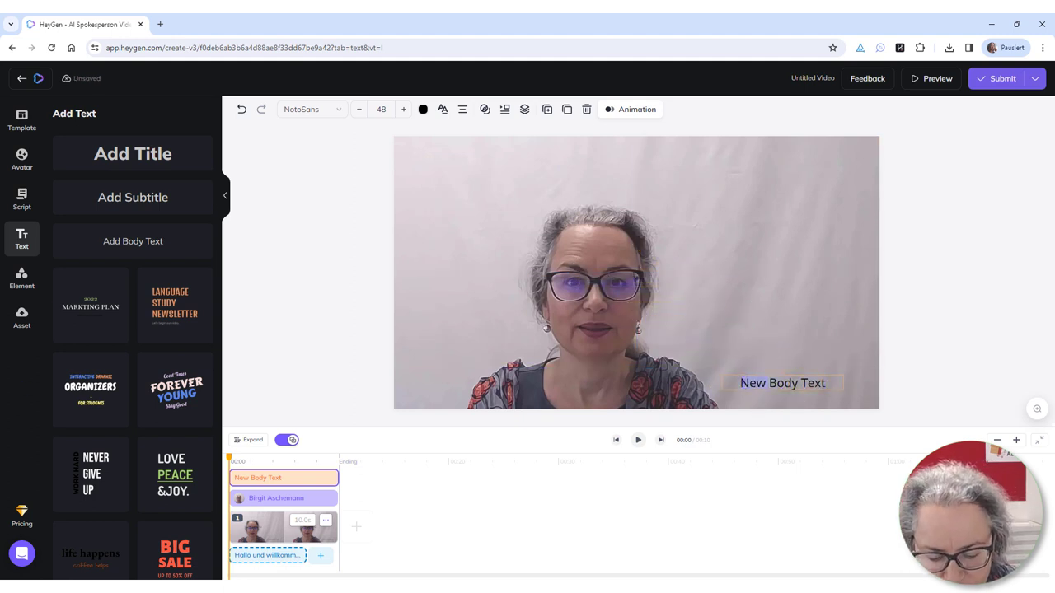
Replace the placeholder body text with "Avatar von" followed by the avatar owner's initial and capitalized surname
type("Avatar")
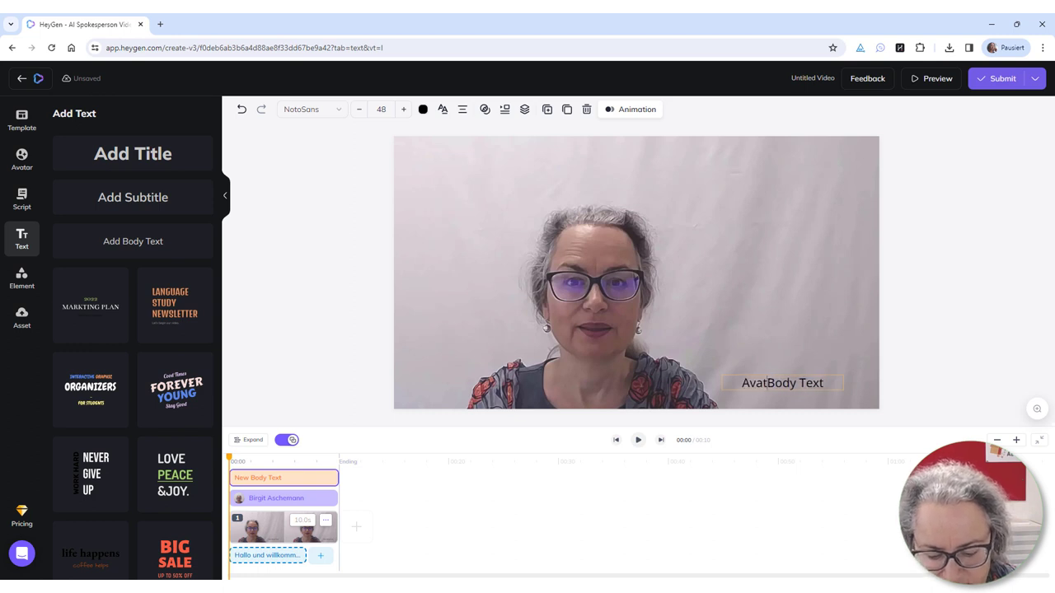
type(" von B. aschemann")
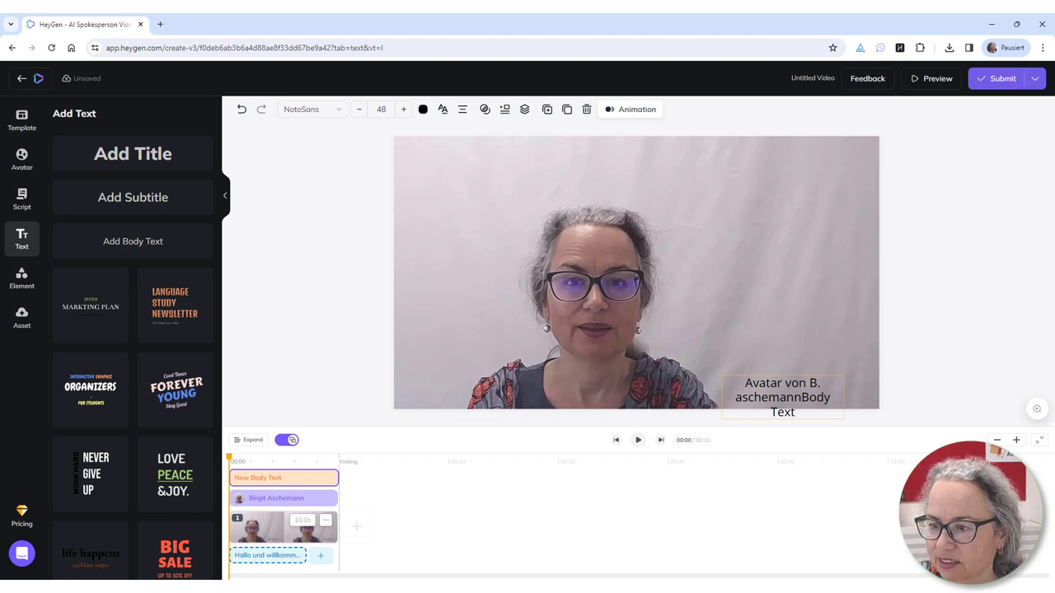
key("Delete")
key("Delete")
key("Delete")
key("Delete")
key("Delete")
key("Delete")
key("Delete")
key("Delete")
key("Delete")
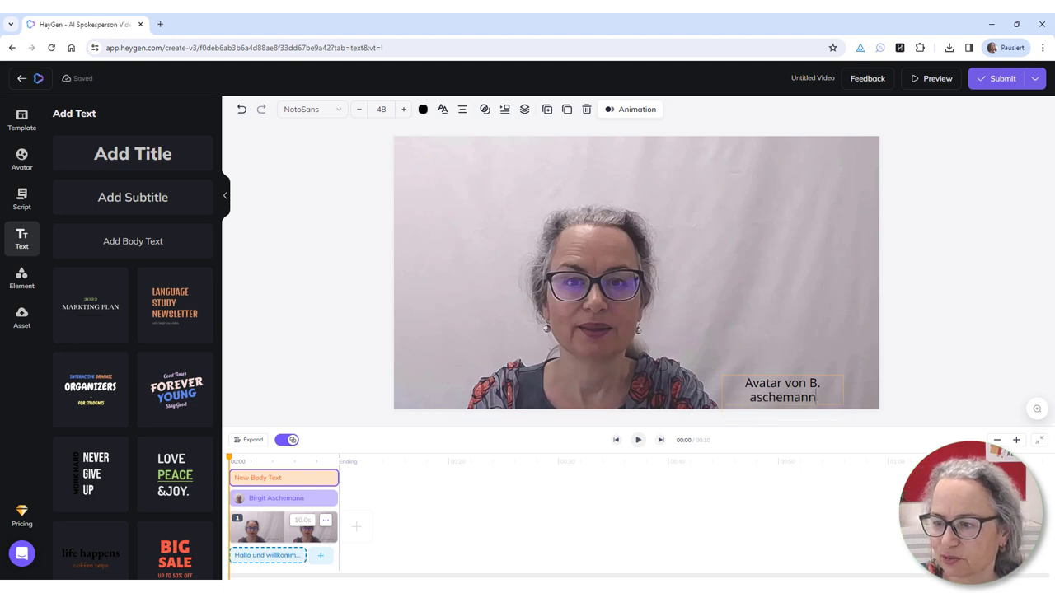
left_click(755, 401)
key("BackSpace")
type("A")
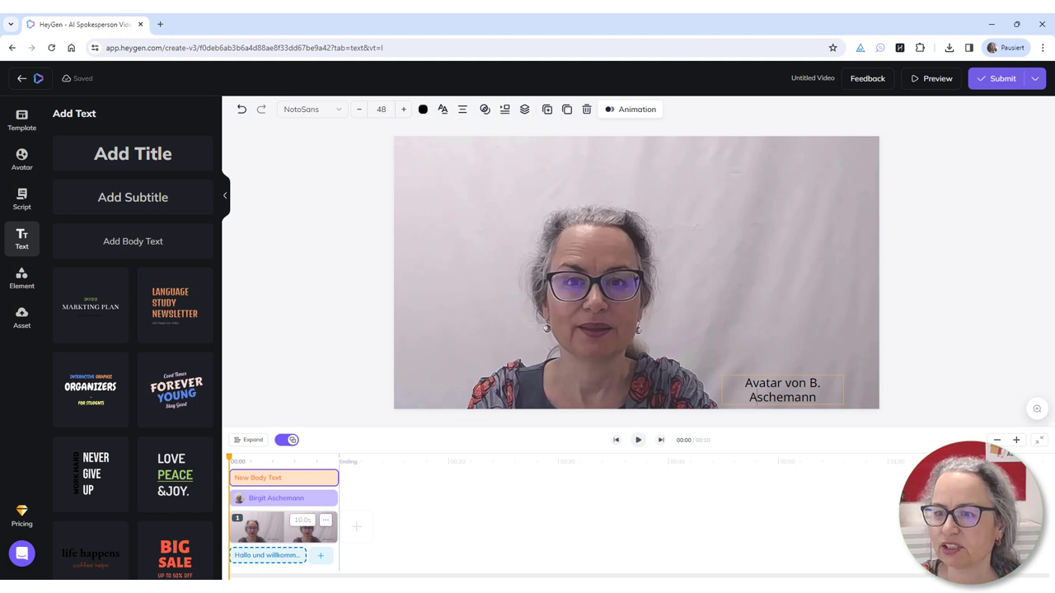